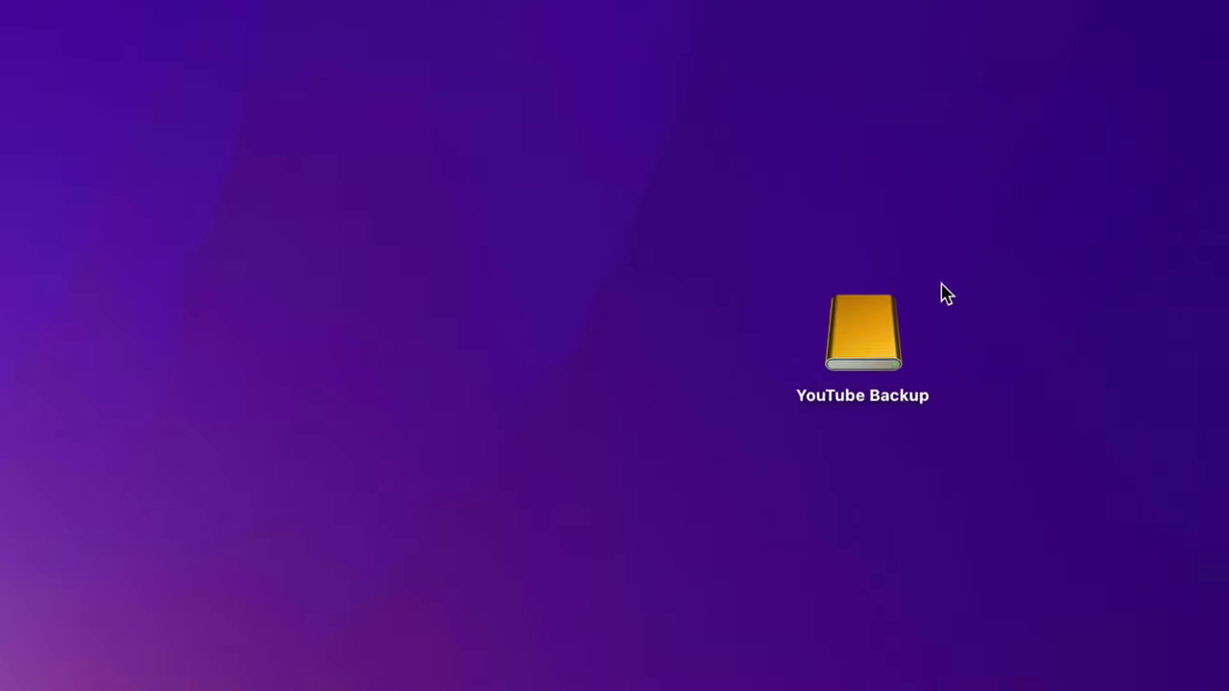
pyautogui.doubleClick(862, 357)
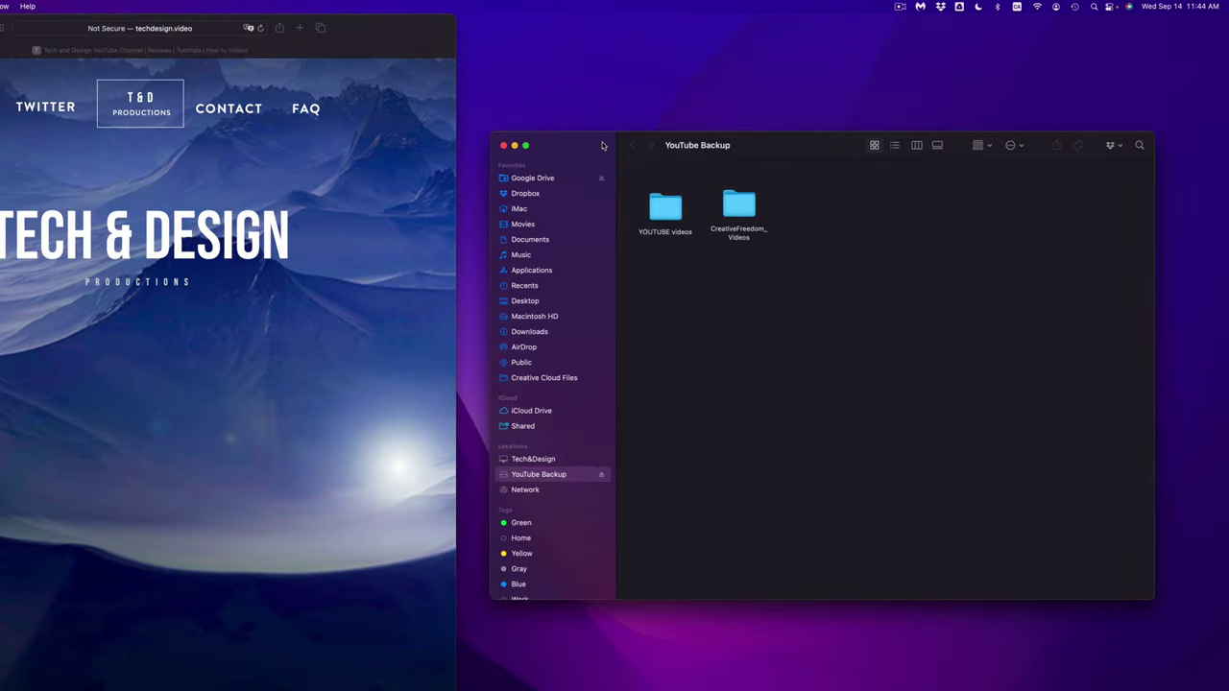
pyautogui.moveTo(730, 22); pyautogui.dragTo(730, 132)
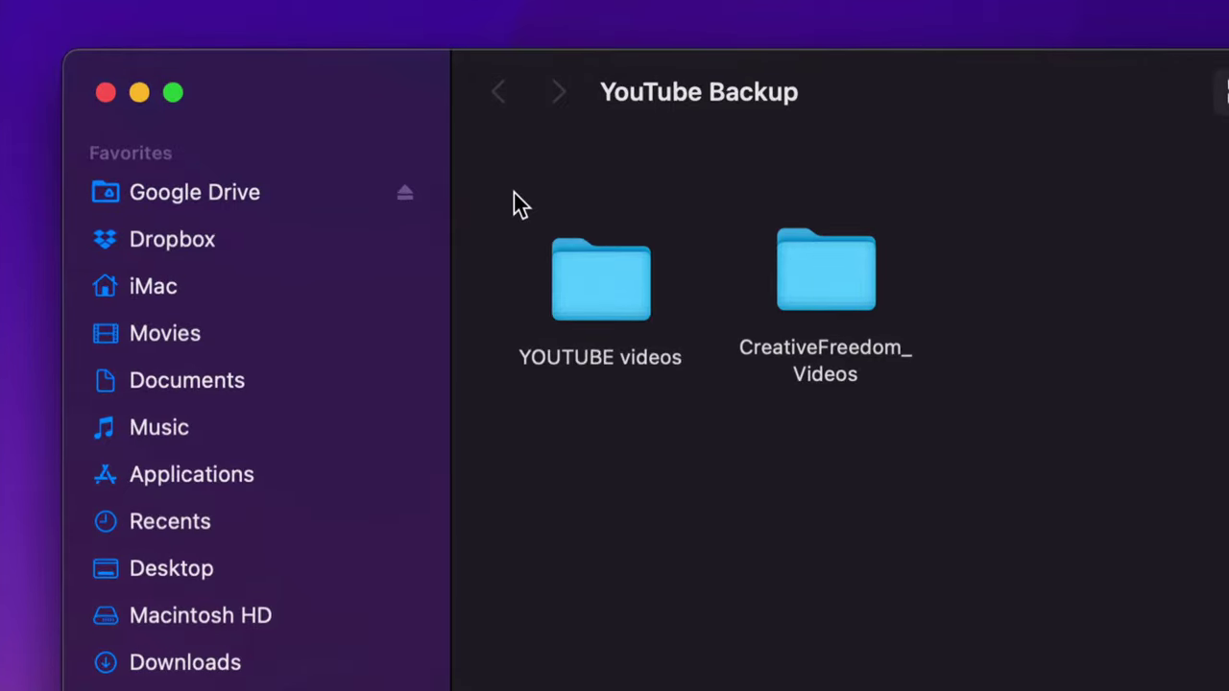
pyautogui.click(107, 96)
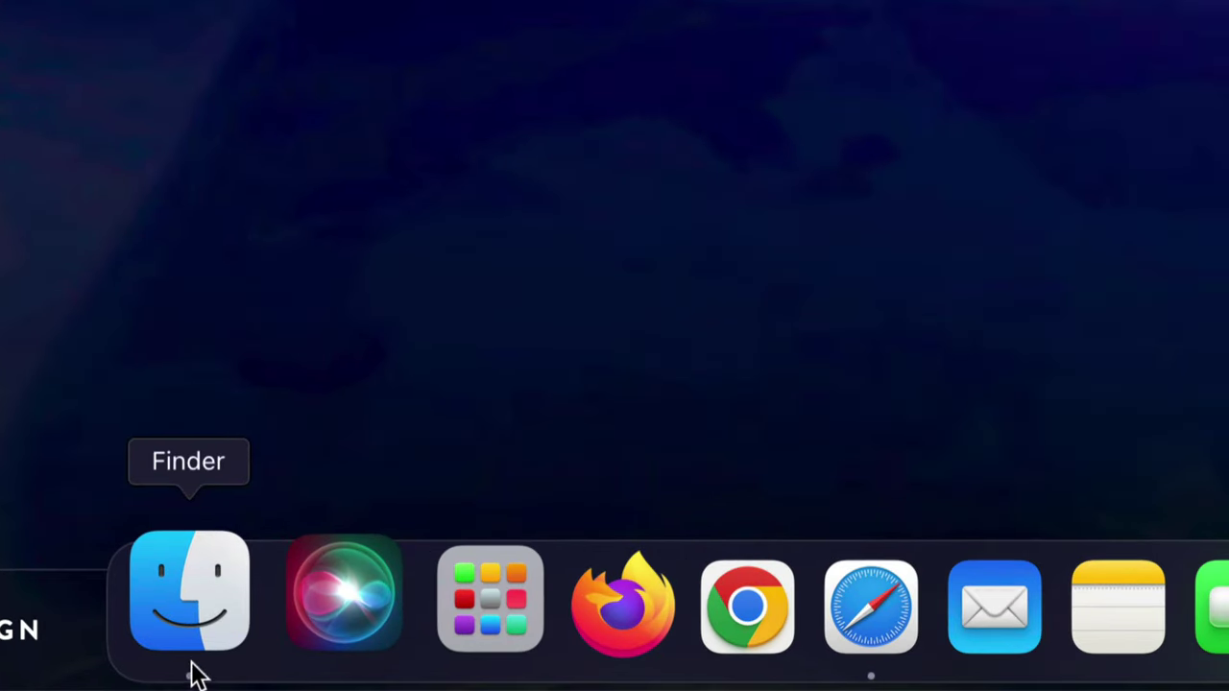
# Bring up the contents of the YouTube Backup drive in Finder and open its CreativeFreedom_Videos folder
pyautogui.click(191, 678)
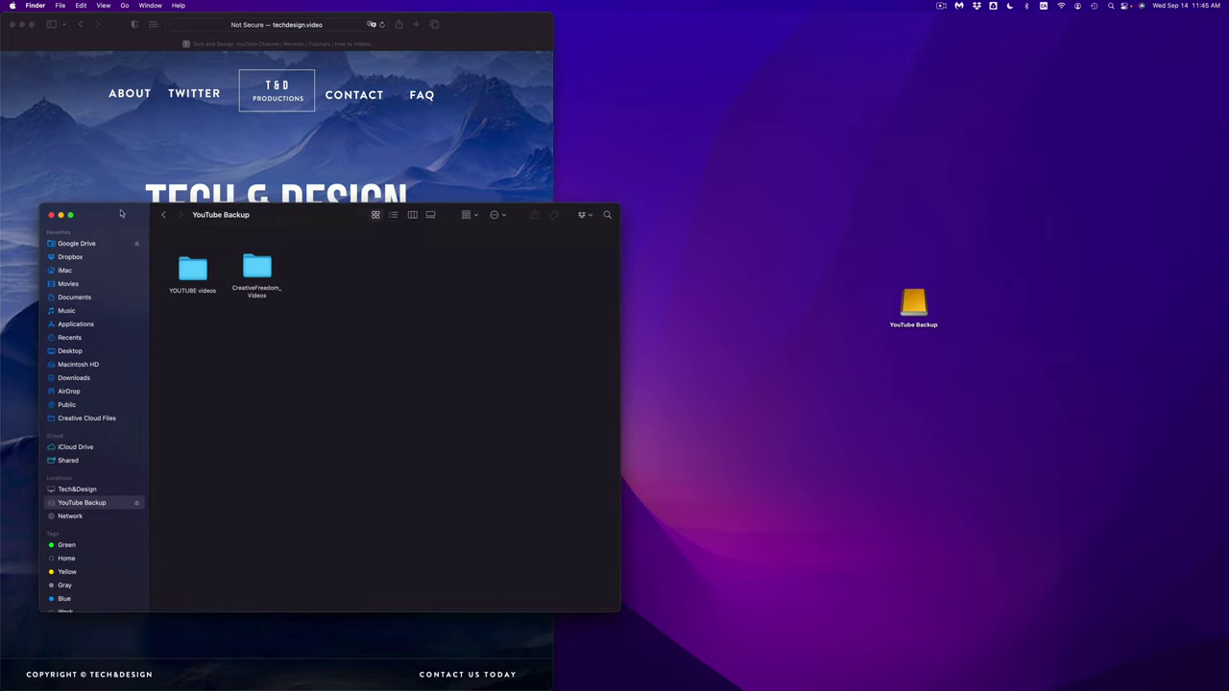
pyautogui.moveTo(121, 213); pyautogui.dragTo(644, 162)
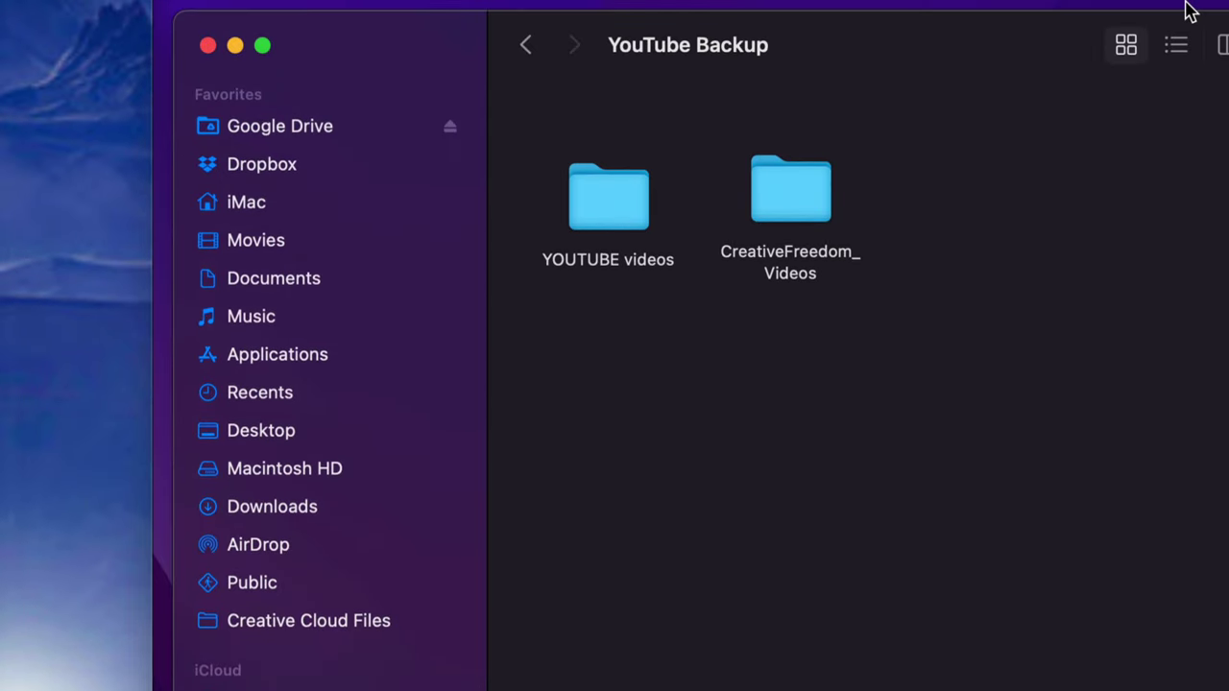
pyautogui.doubleClick(820, 200)
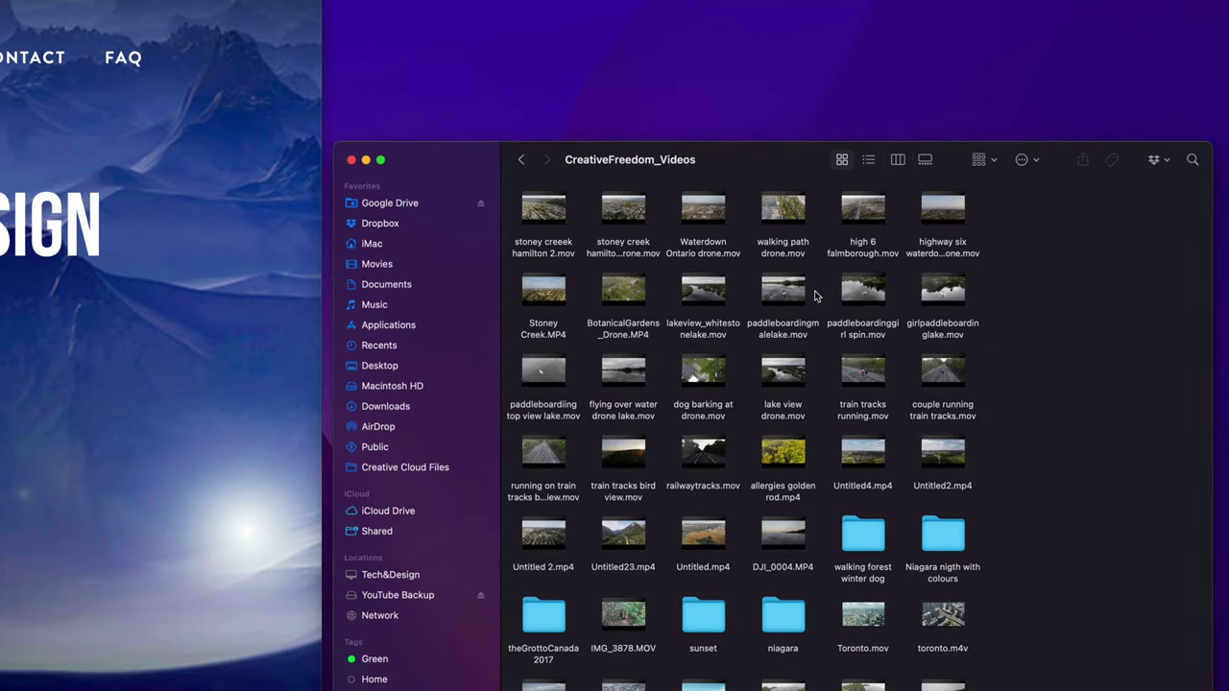
pyautogui.moveTo(728, 170); pyautogui.dragTo(699, 147)
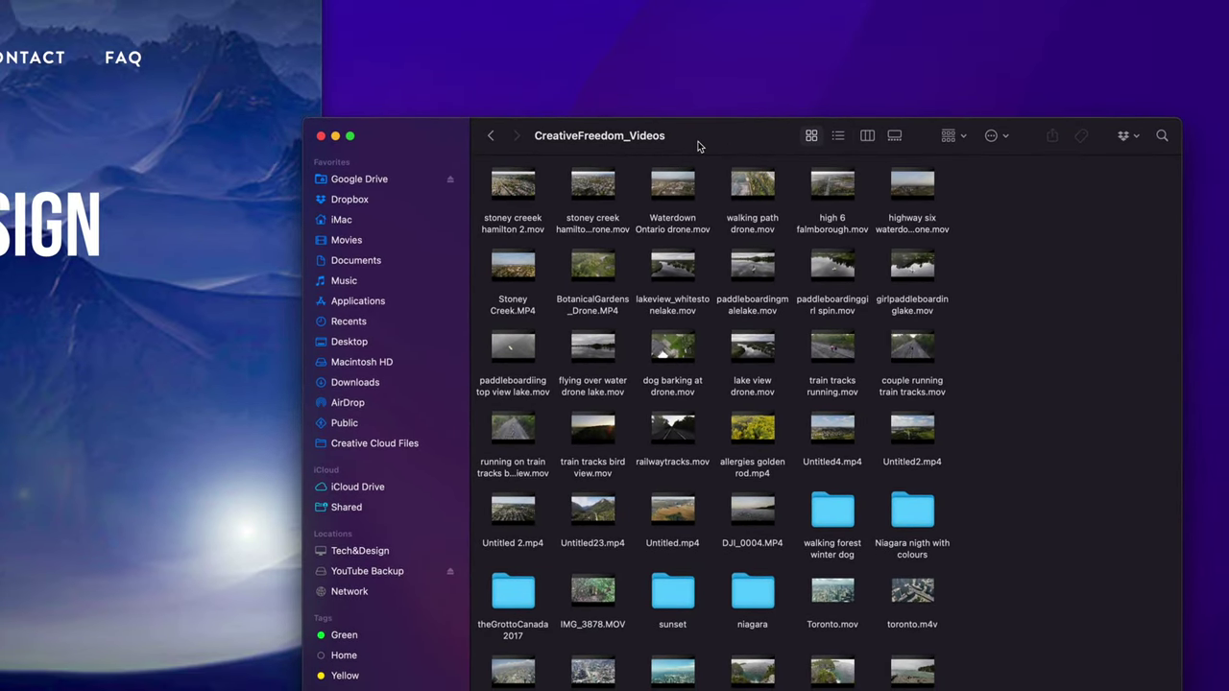
# Move the video paddleboardinggirl spin.mov from the CreativeFreedom_Videos folder to the Trash
pyautogui.moveTo(891, 260)
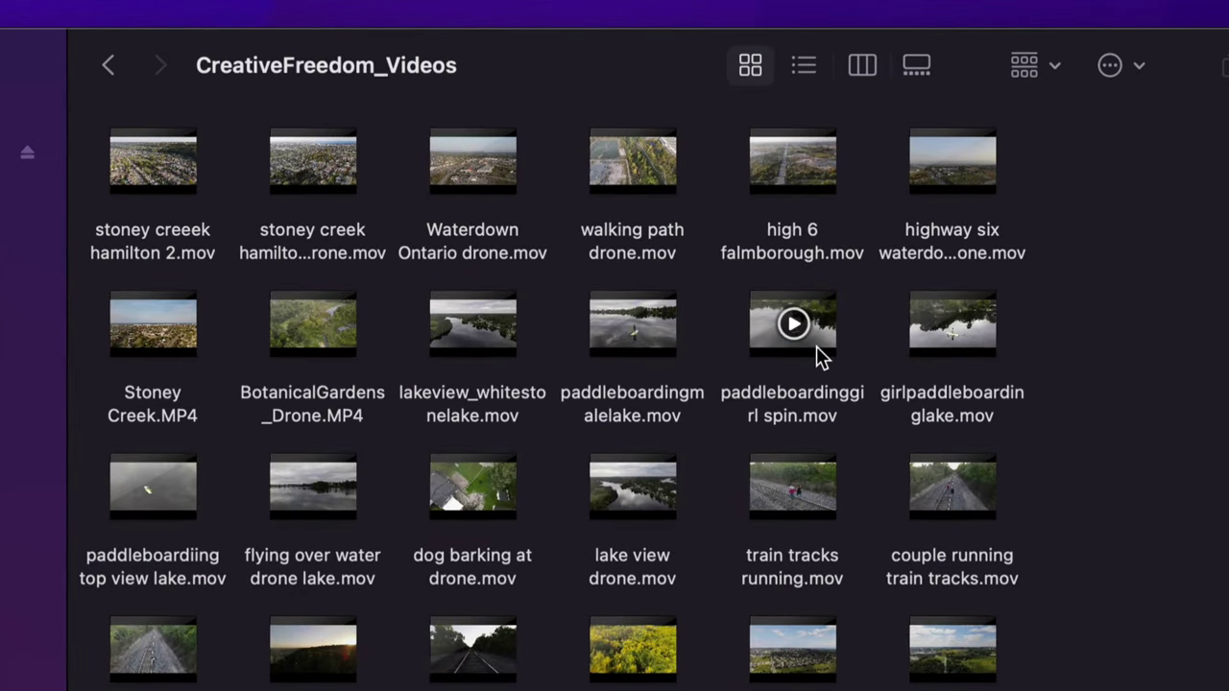
pyautogui.rightClick(819, 348)
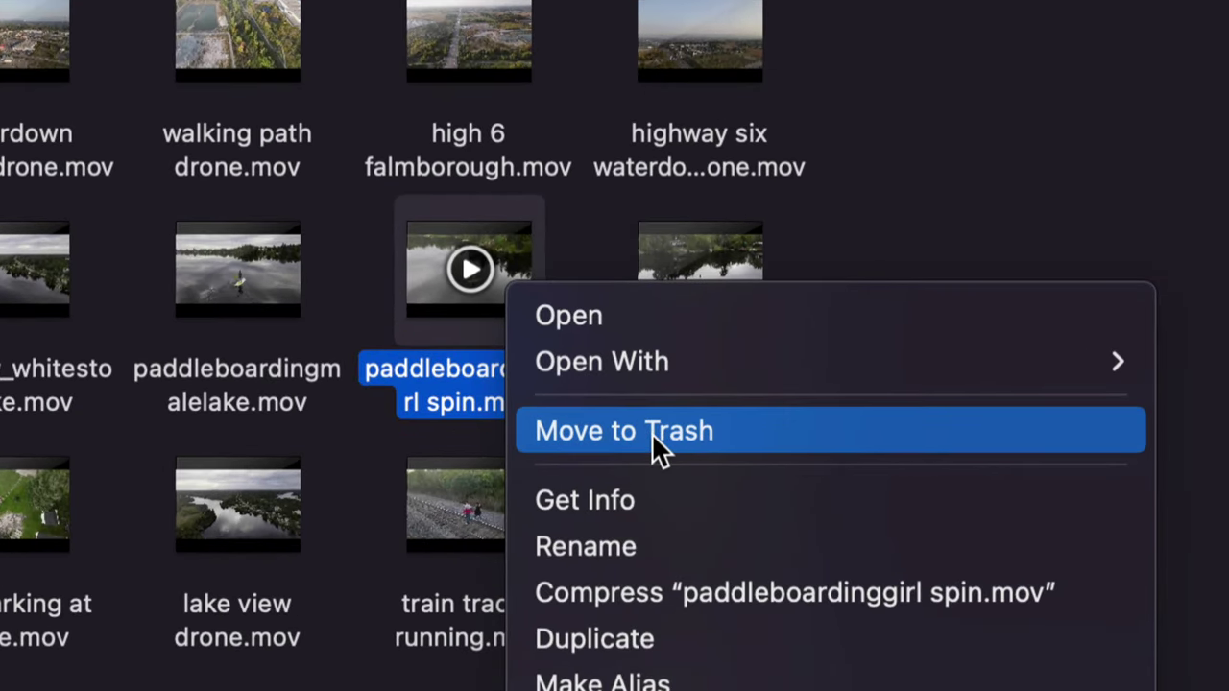
pyautogui.click(651, 432)
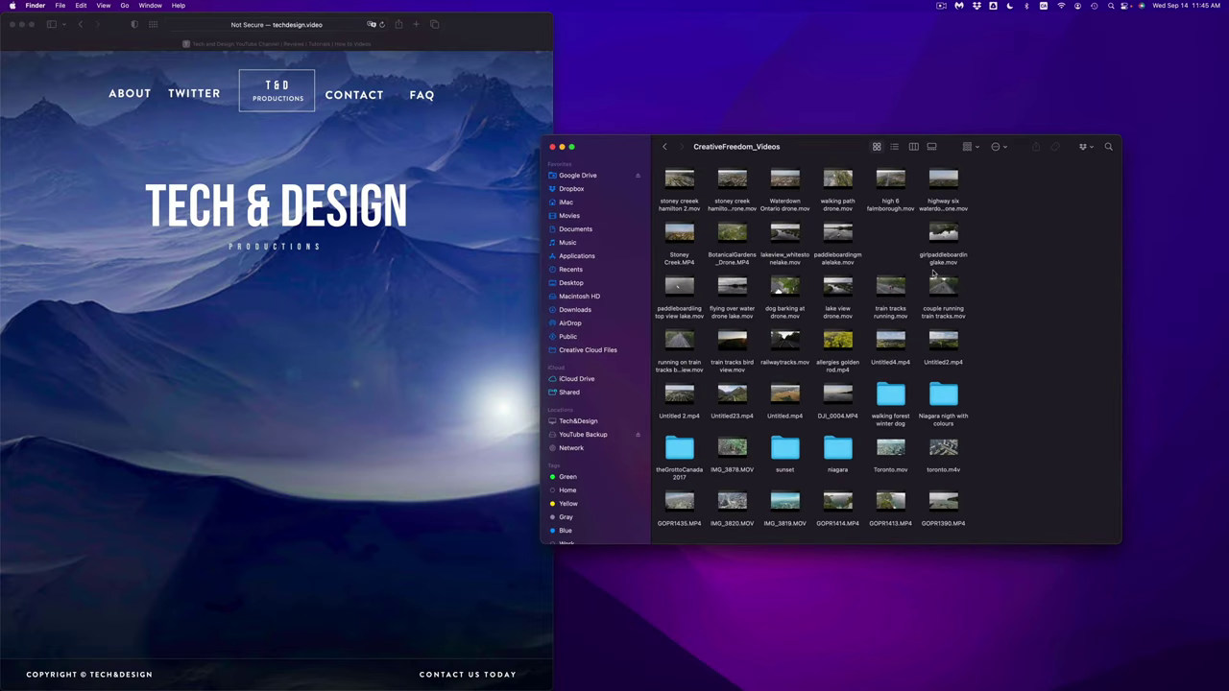
# Empty the Trash from the Dock and confirm permanently erasing its items
pyautogui.moveTo(1030, 687)
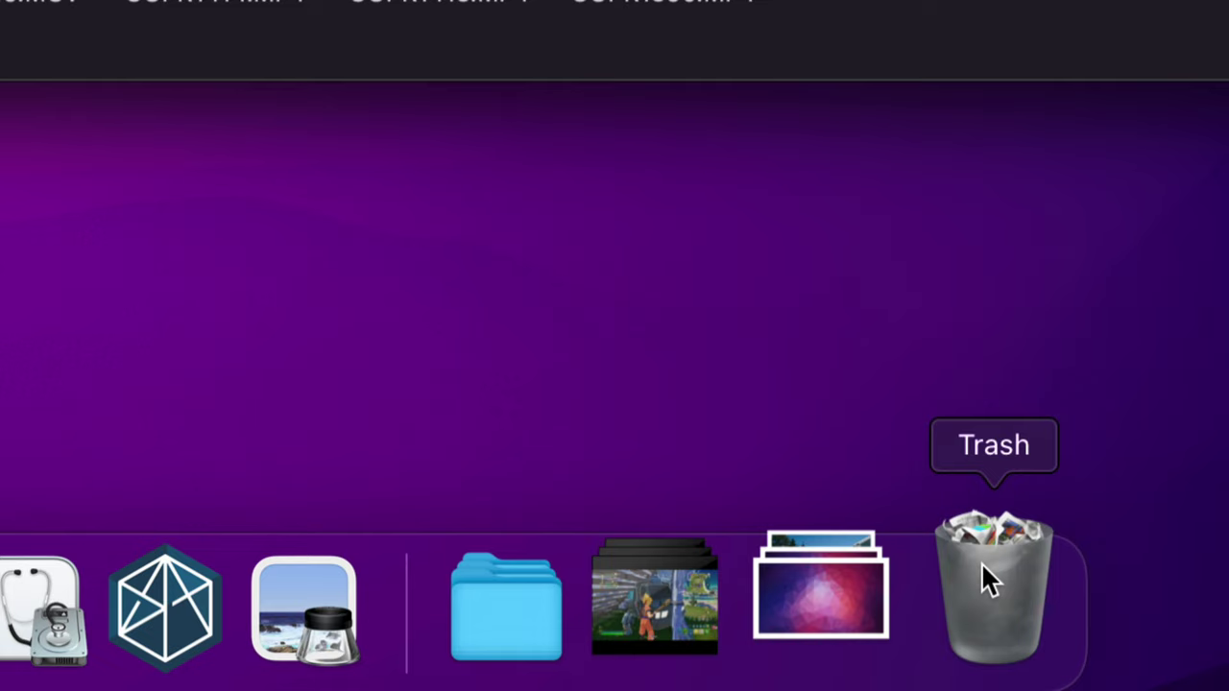
pyautogui.rightClick(982, 562)
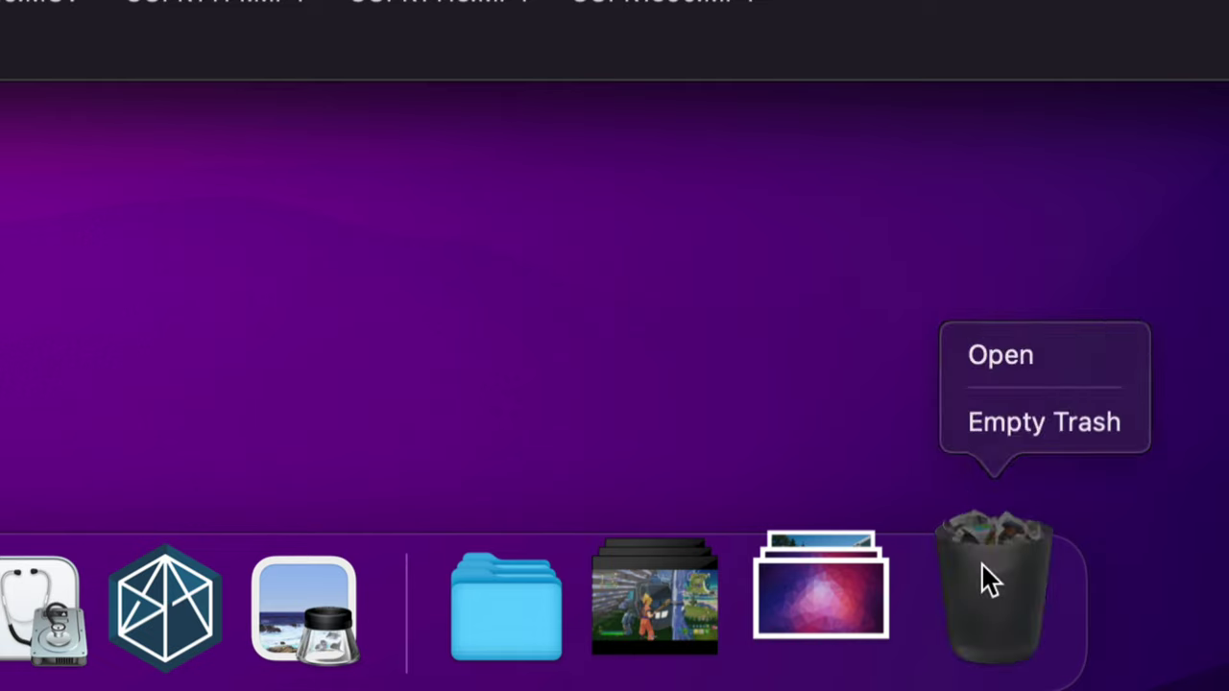
pyautogui.click(1007, 425)
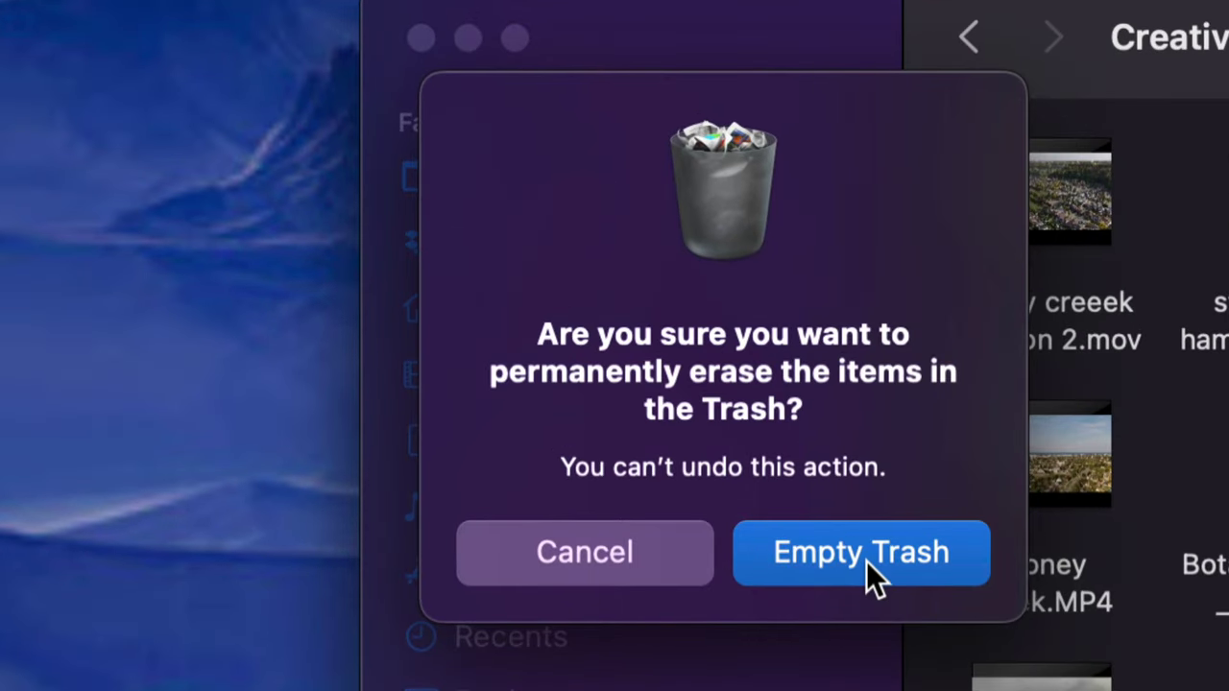
pyautogui.click(866, 561)
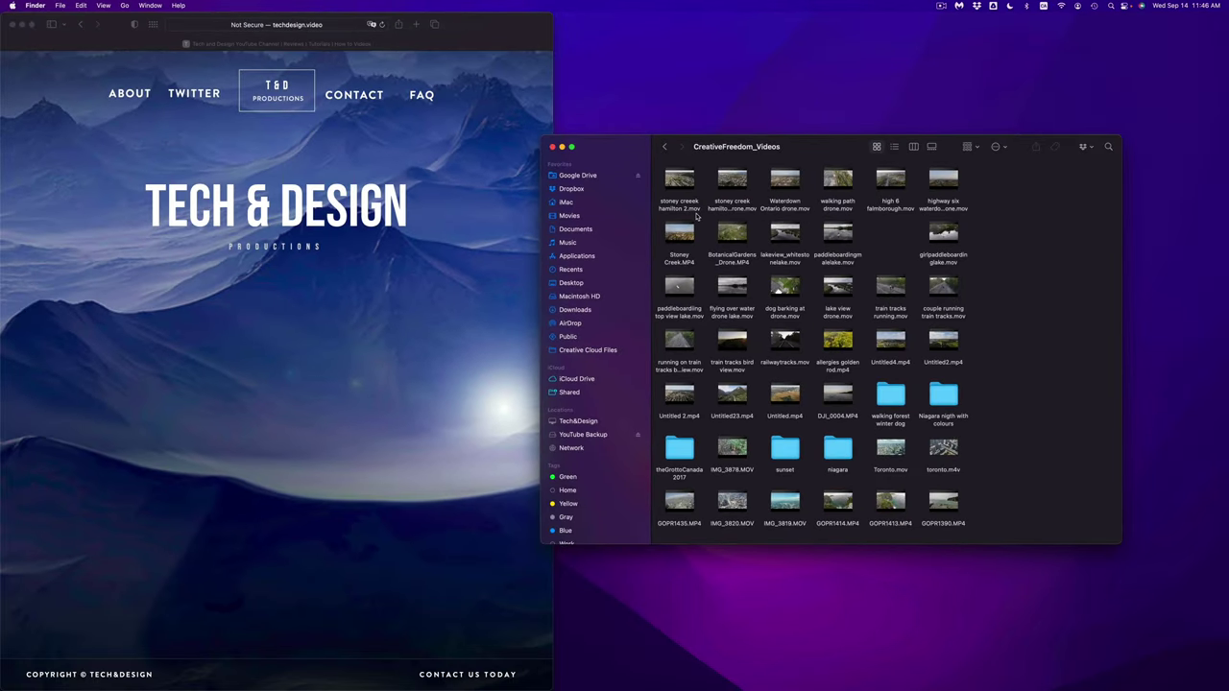
# Move the "Niagara nigth with colours" folder and the toronto.m4v video to the Trash
pyautogui.moveTo(792, 151); pyautogui.dragTo(767, 151)
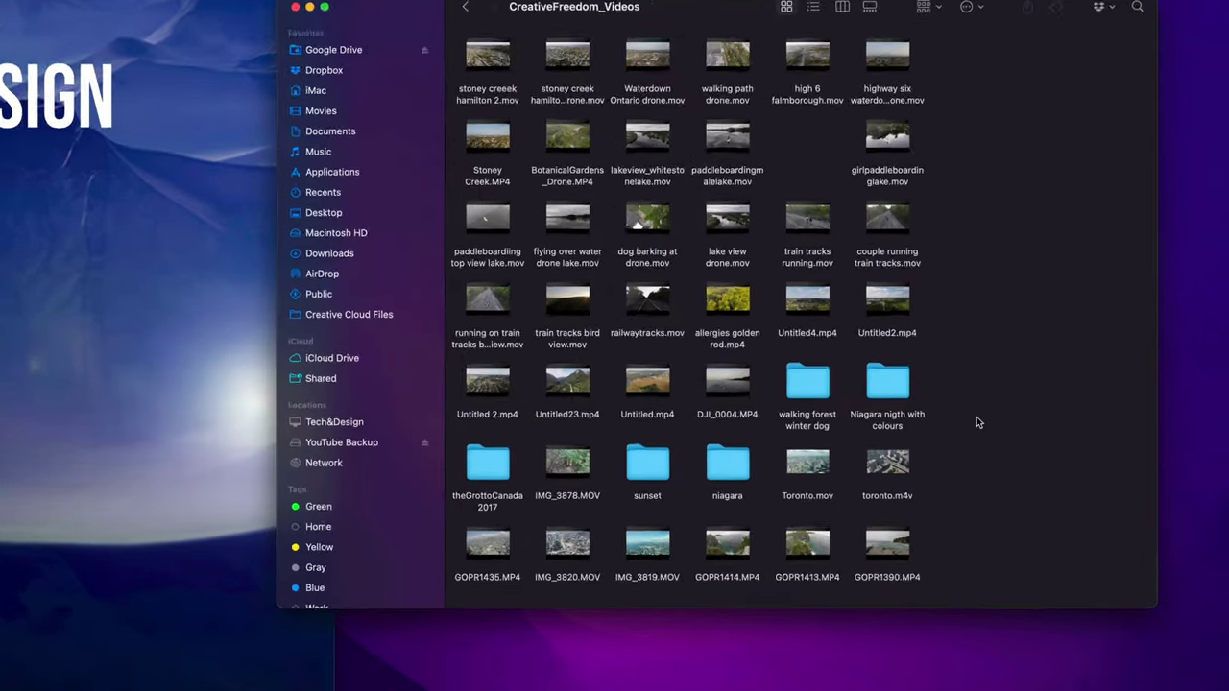
pyautogui.moveTo(942, 379); pyautogui.dragTo(924, 384)
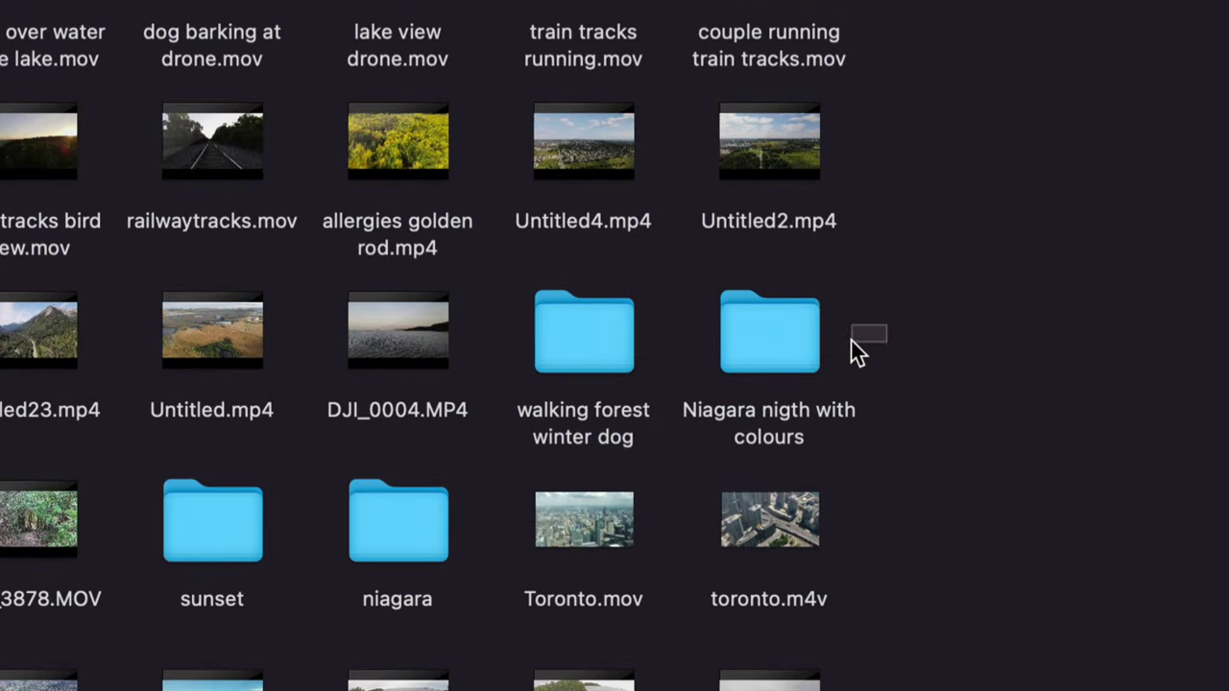
pyautogui.moveTo(851, 341); pyautogui.dragTo(747, 402)
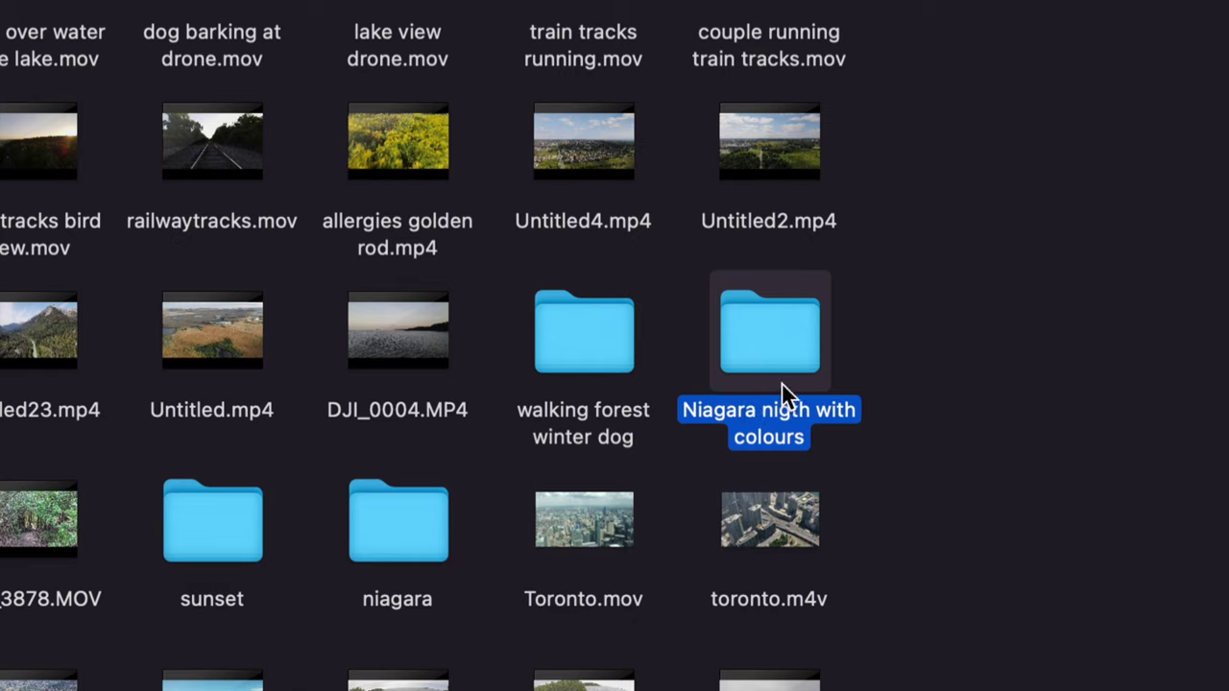
pyautogui.press('super+BackSpace')
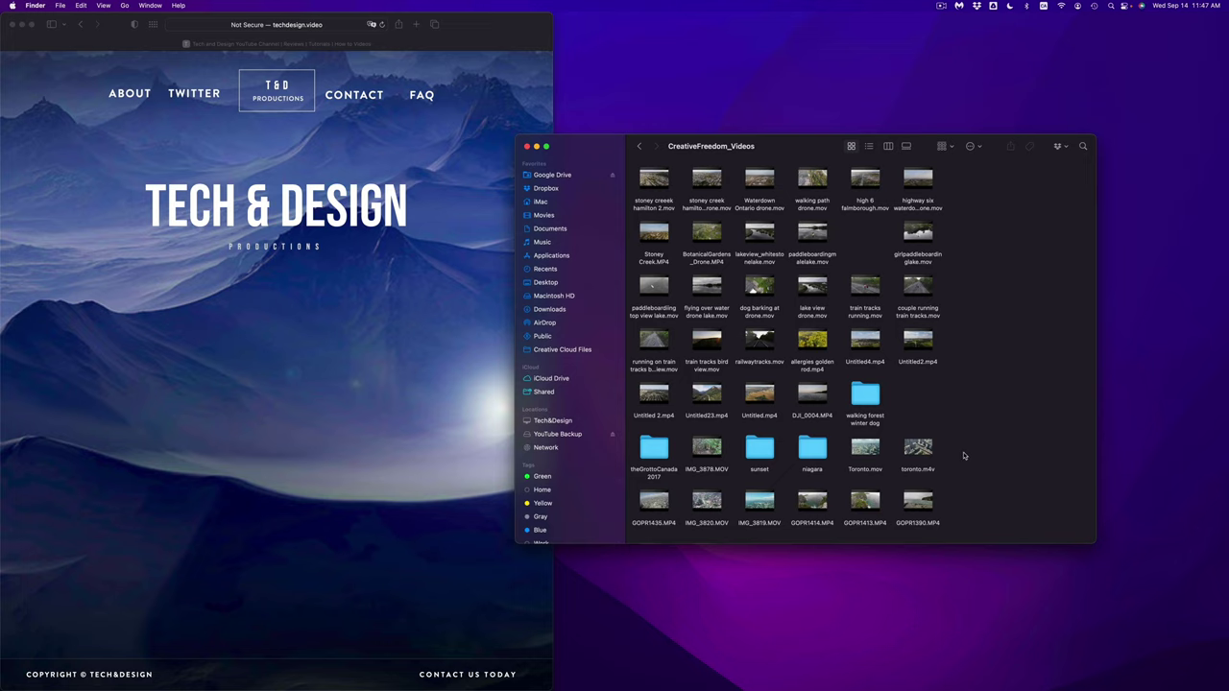
pyautogui.moveTo(920, 450)
pyautogui.moveTo(920, 449); pyautogui.dragTo(1022, 671)
# Open the Trash window and permanently erase the trashed folder and video from there
pyautogui.moveTo(1022, 672)
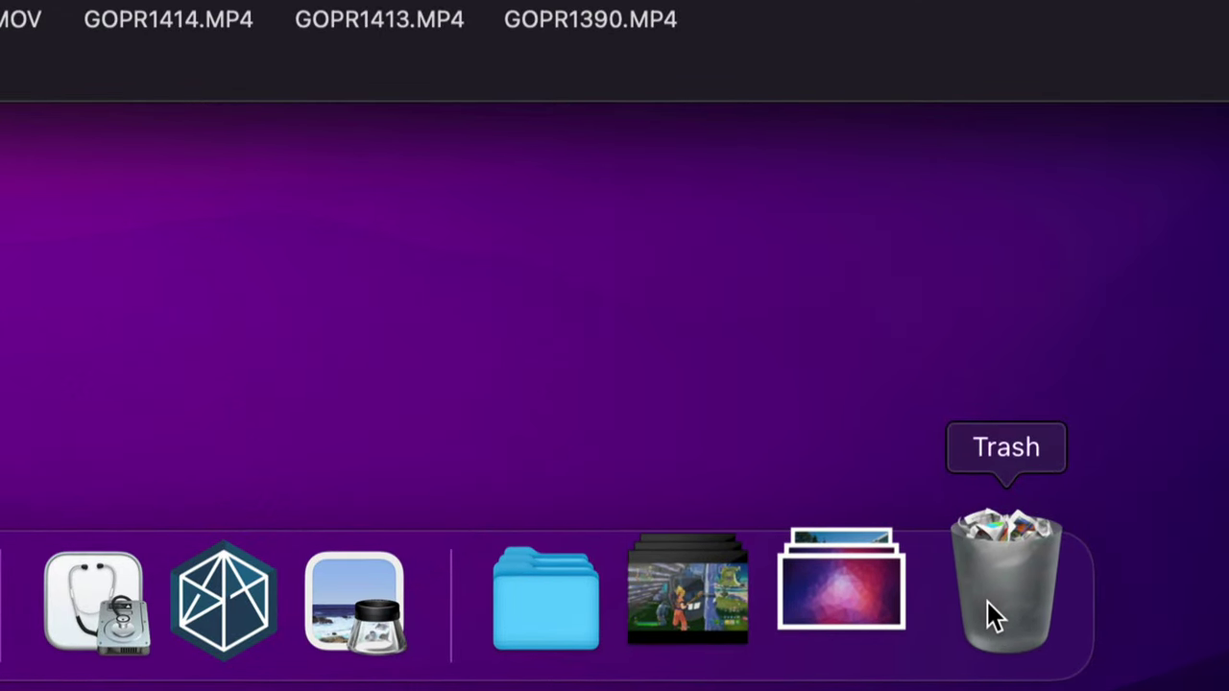
pyautogui.click(988, 601)
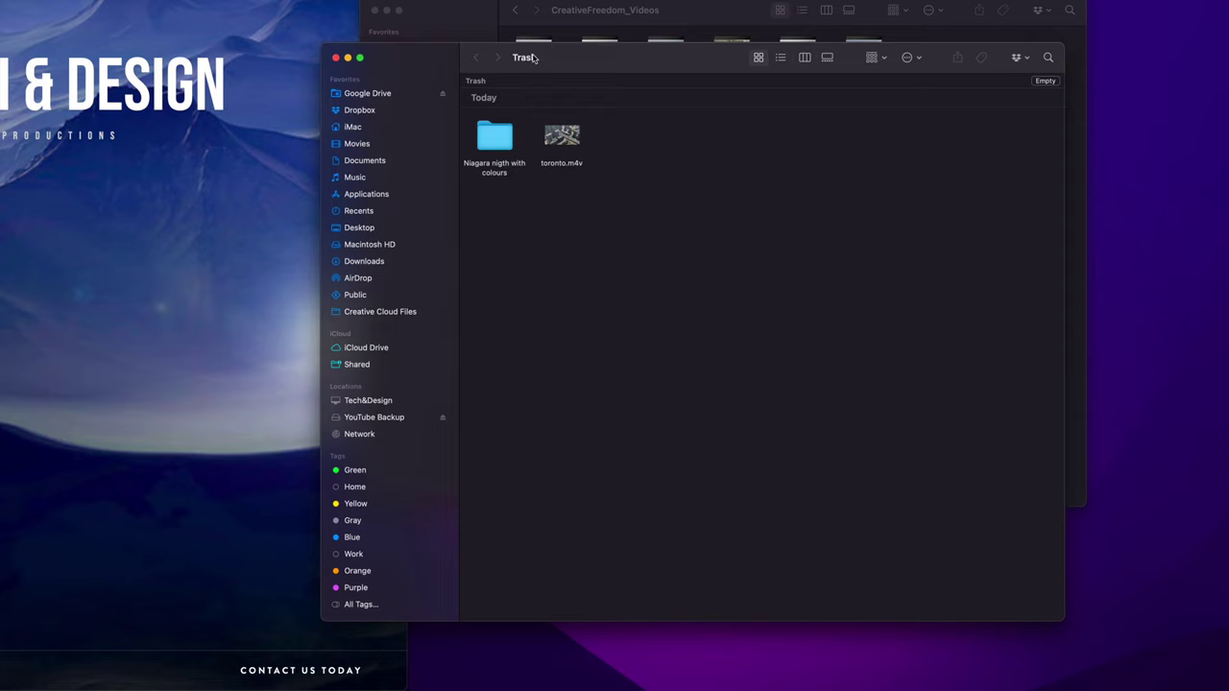
pyautogui.moveTo(533, 58); pyautogui.dragTo(586, 211)
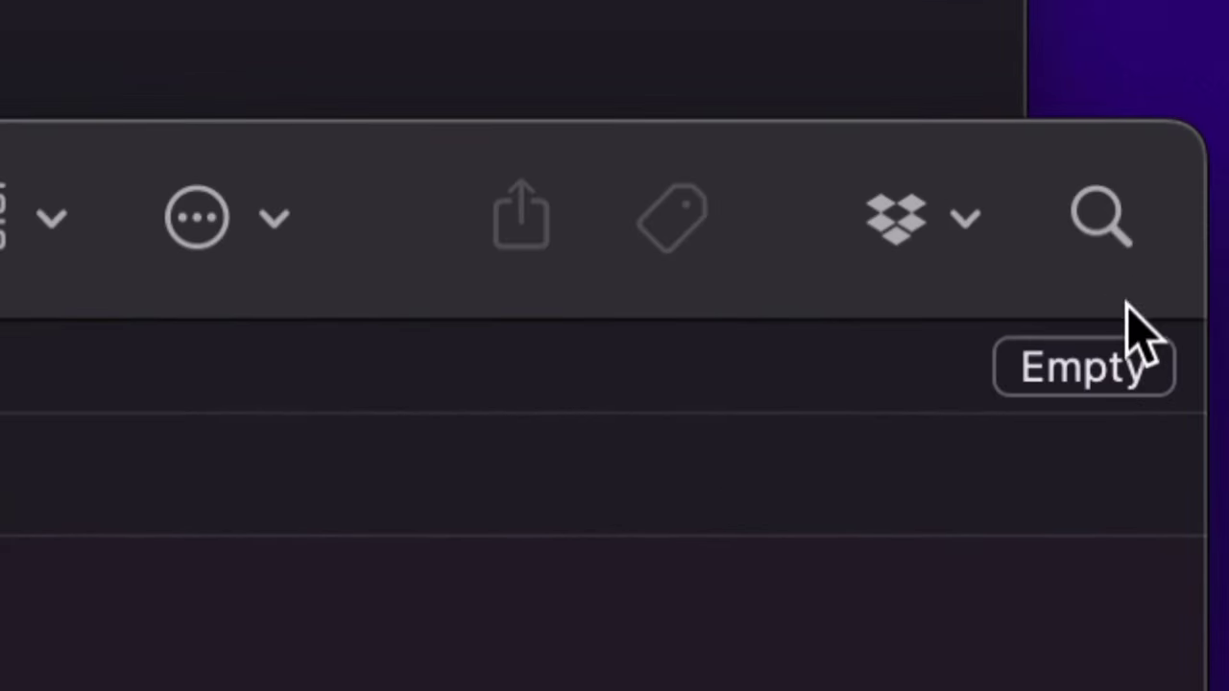
pyautogui.click(1080, 371)
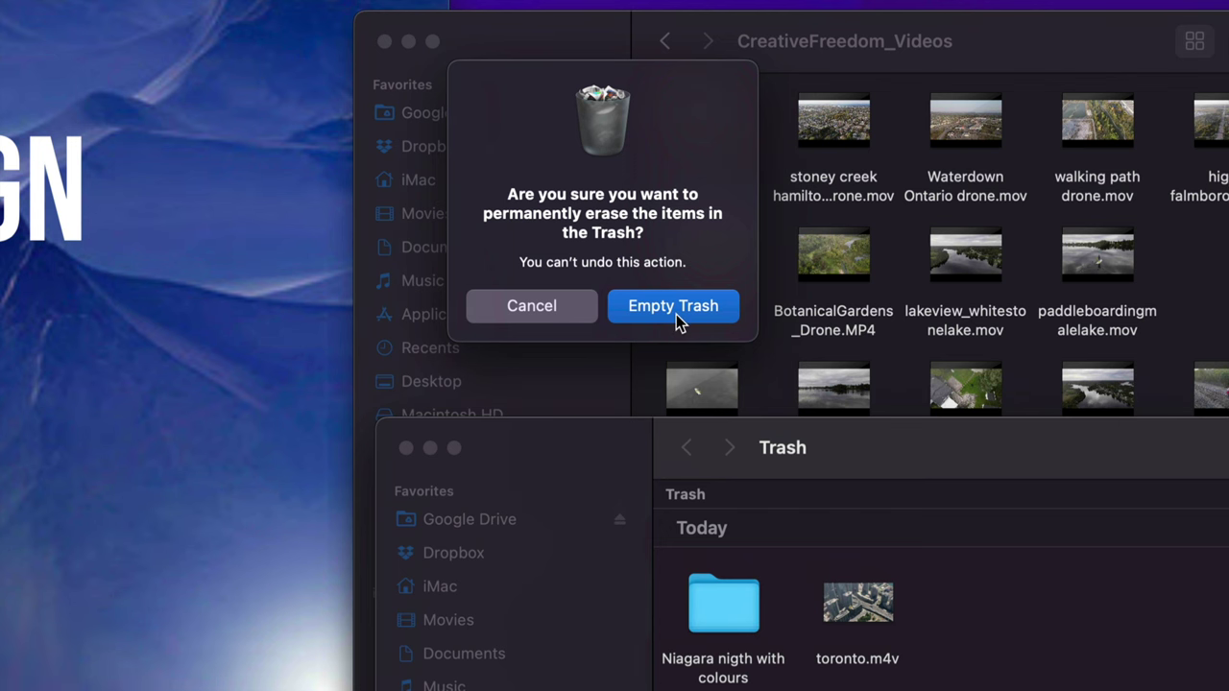
pyautogui.click(673, 306)
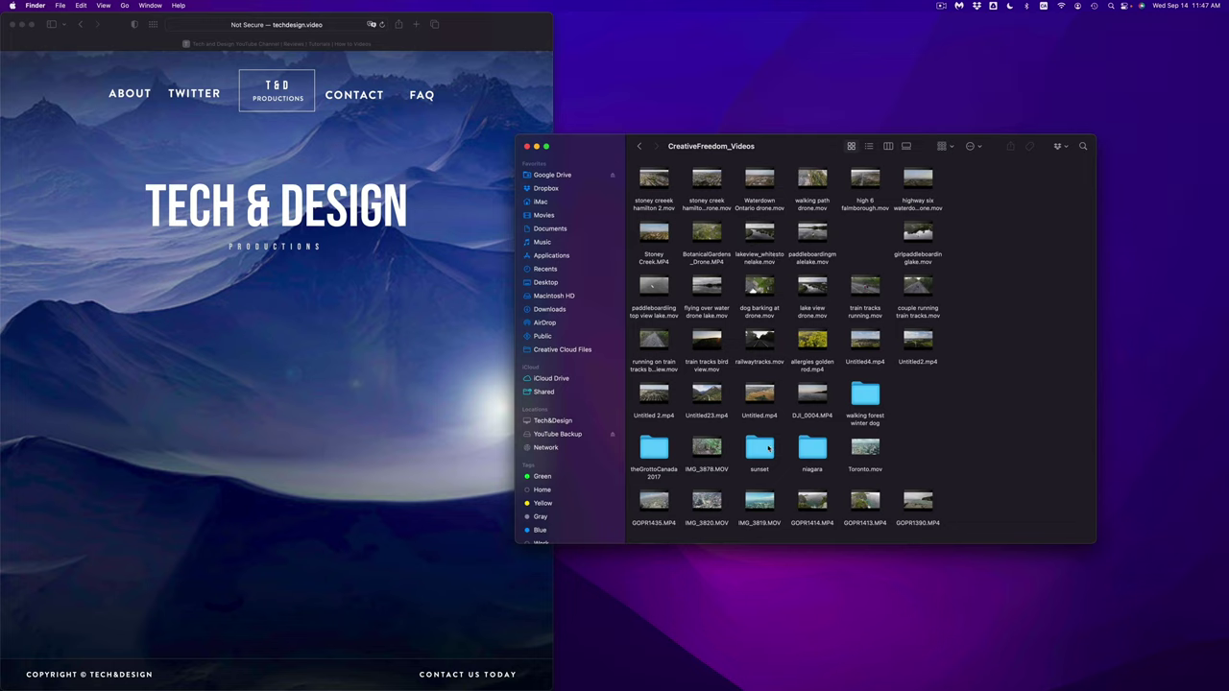
# Move all files inside the sunset folder to the Trash and return to the CreativeFreedom_Videos folder
pyautogui.doubleClick(768, 448)
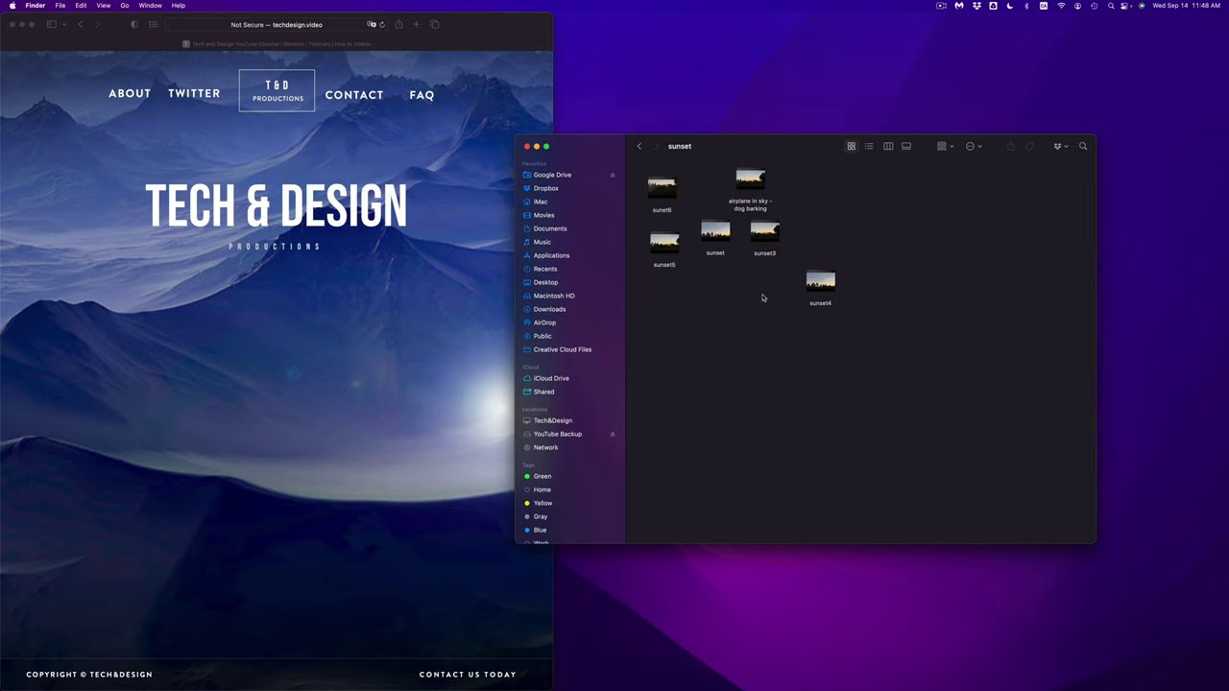
pyautogui.press('super+a')
pyautogui.press('super+BackSpace')
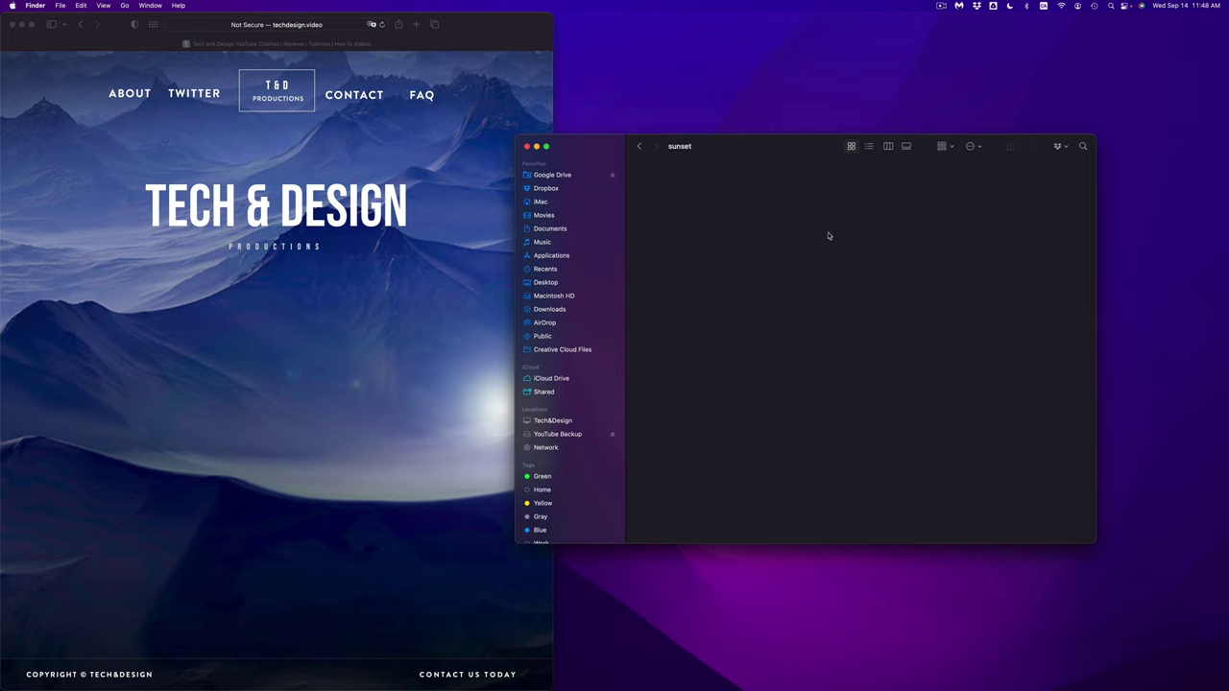
pyautogui.click(639, 147)
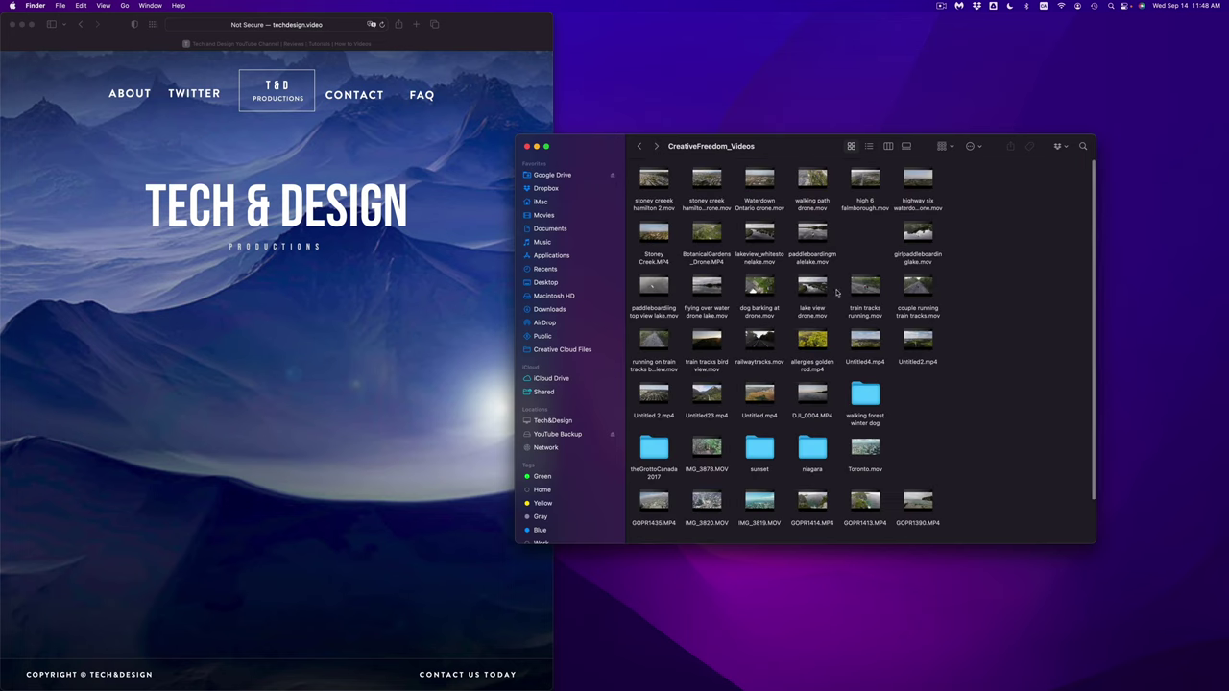
# Move all files inside the theGrottoCanada2017 folder to the Trash and go back to its parent folder
pyautogui.doubleClick(654, 448)
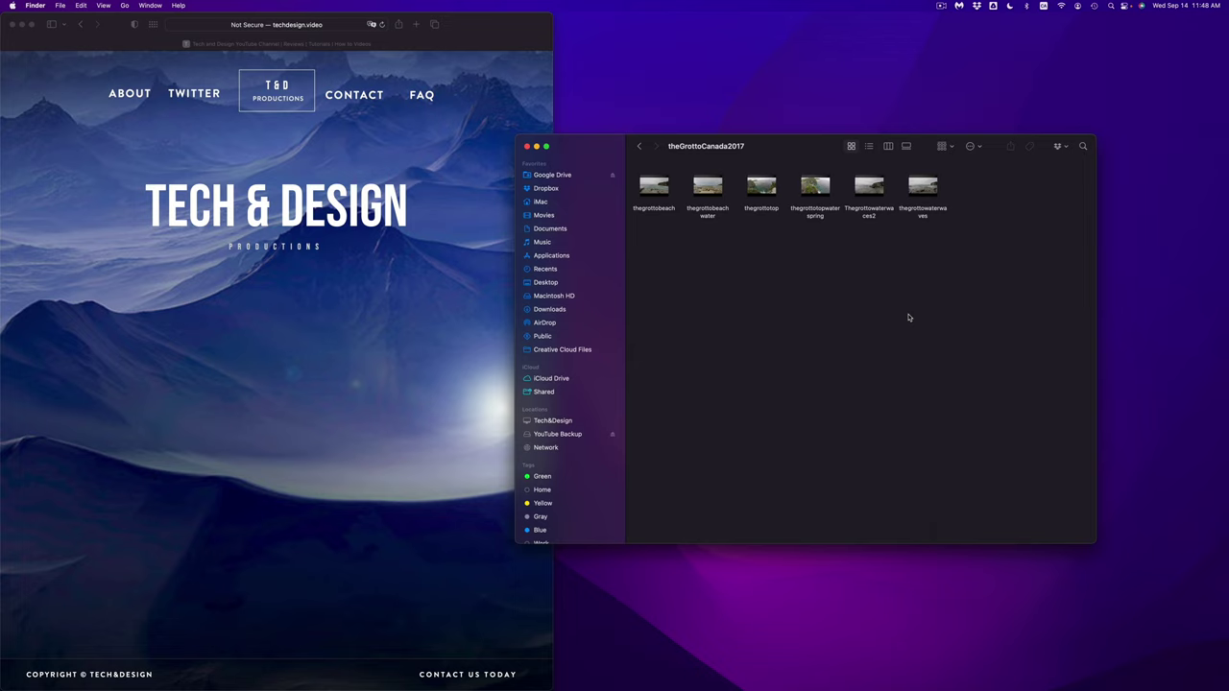
pyautogui.press('super+a')
pyautogui.press('super+BackSpace')
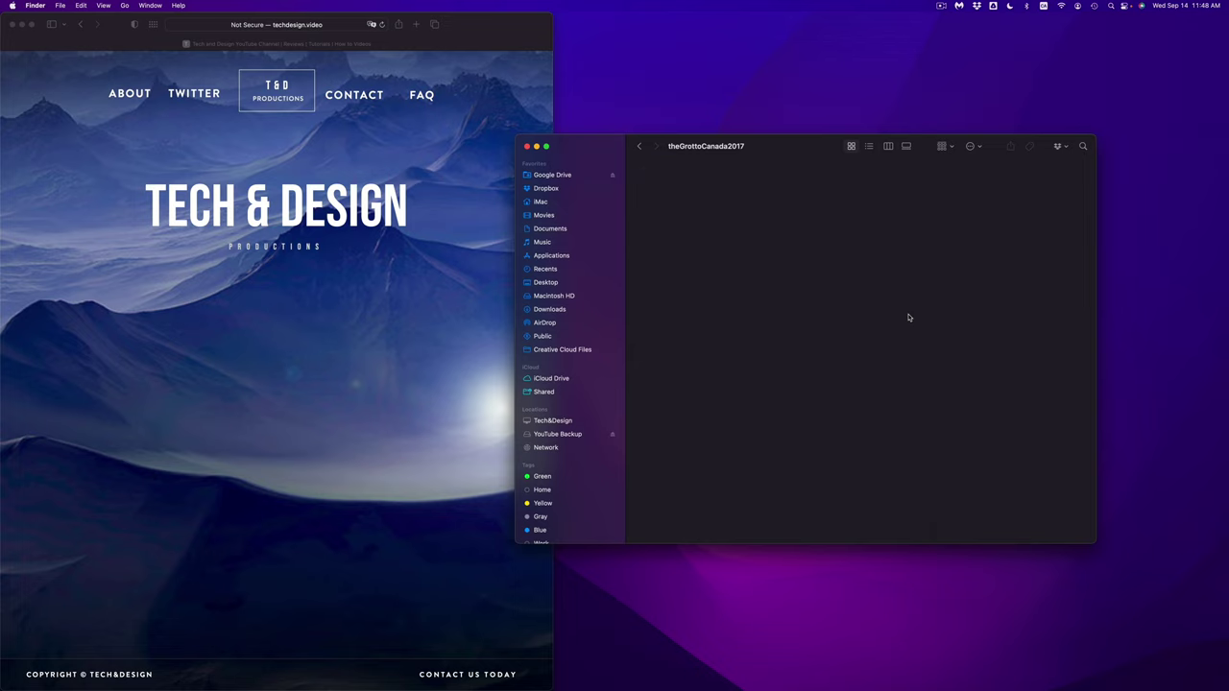
pyautogui.click(642, 147)
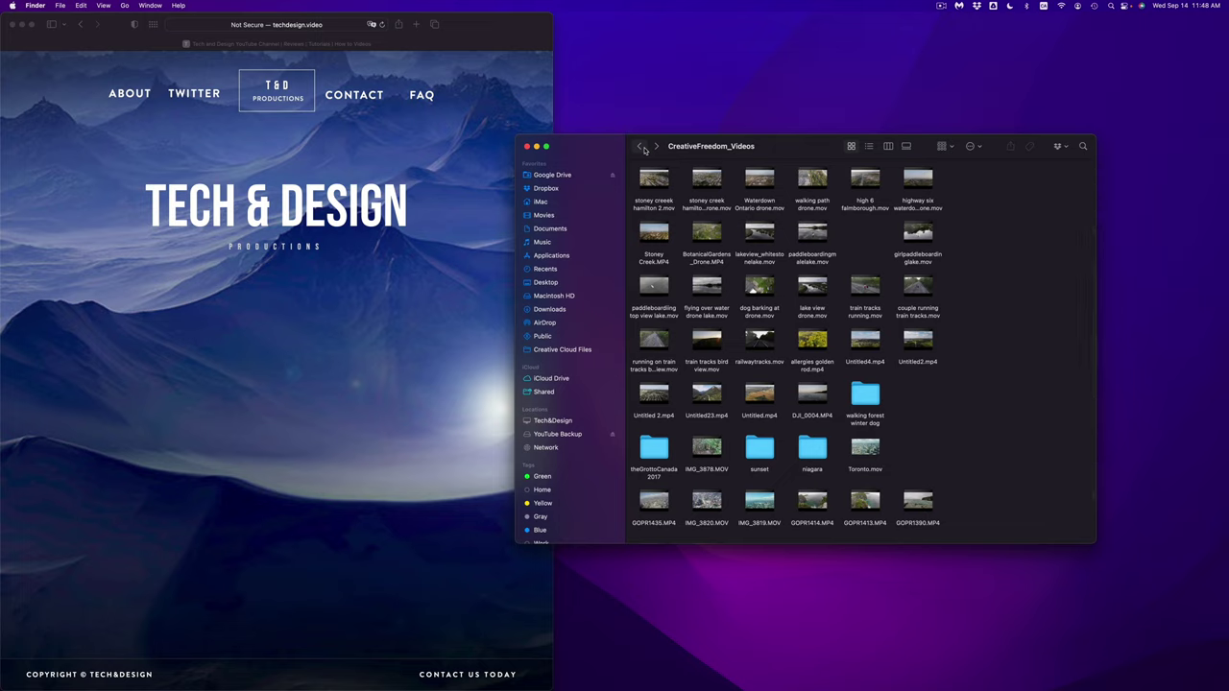
# Return to the YouTube Backup drive's top level and check the size of the YOUTUBE videos folder in its info window
pyautogui.click(641, 147)
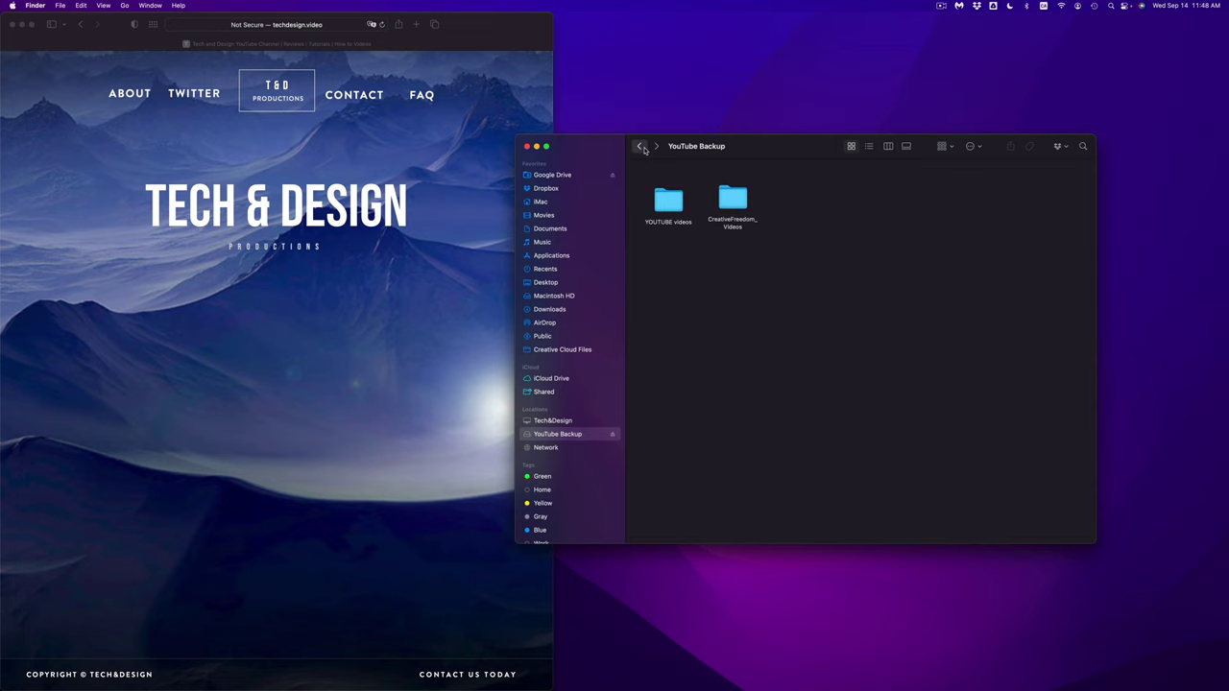
pyautogui.click(642, 147)
pyautogui.click(657, 147)
pyautogui.rightClick(671, 203)
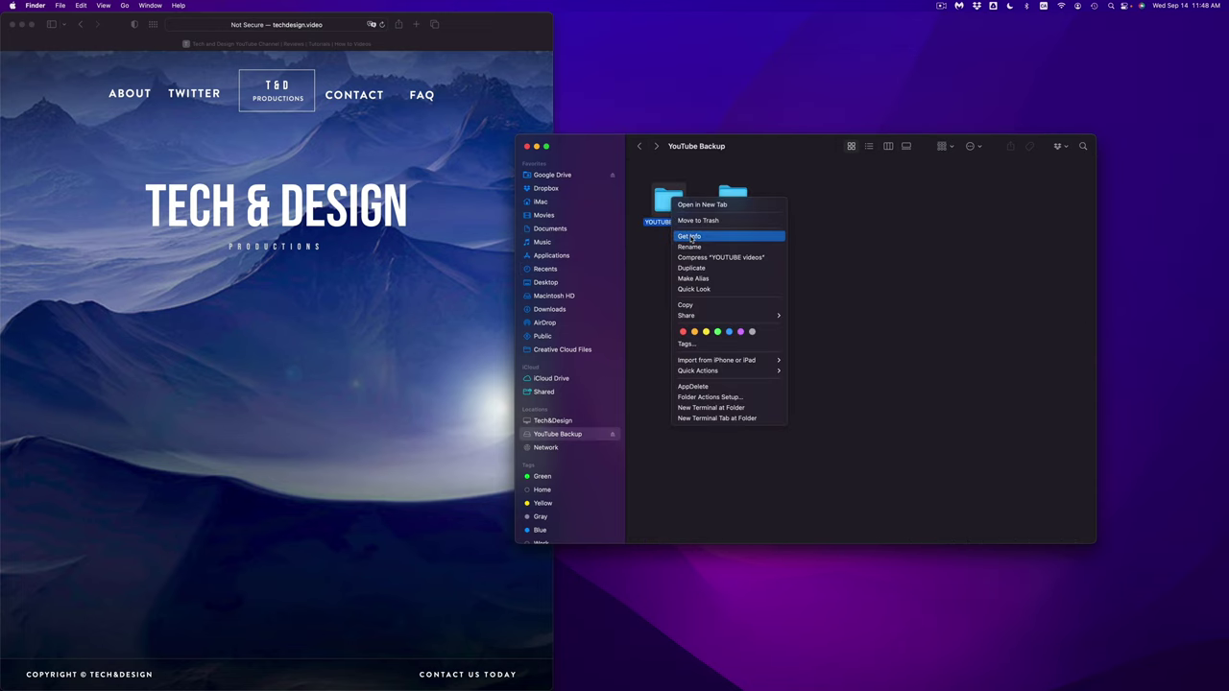
pyautogui.click(690, 236)
pyautogui.moveTo(99, 30); pyautogui.dragTo(823, 215)
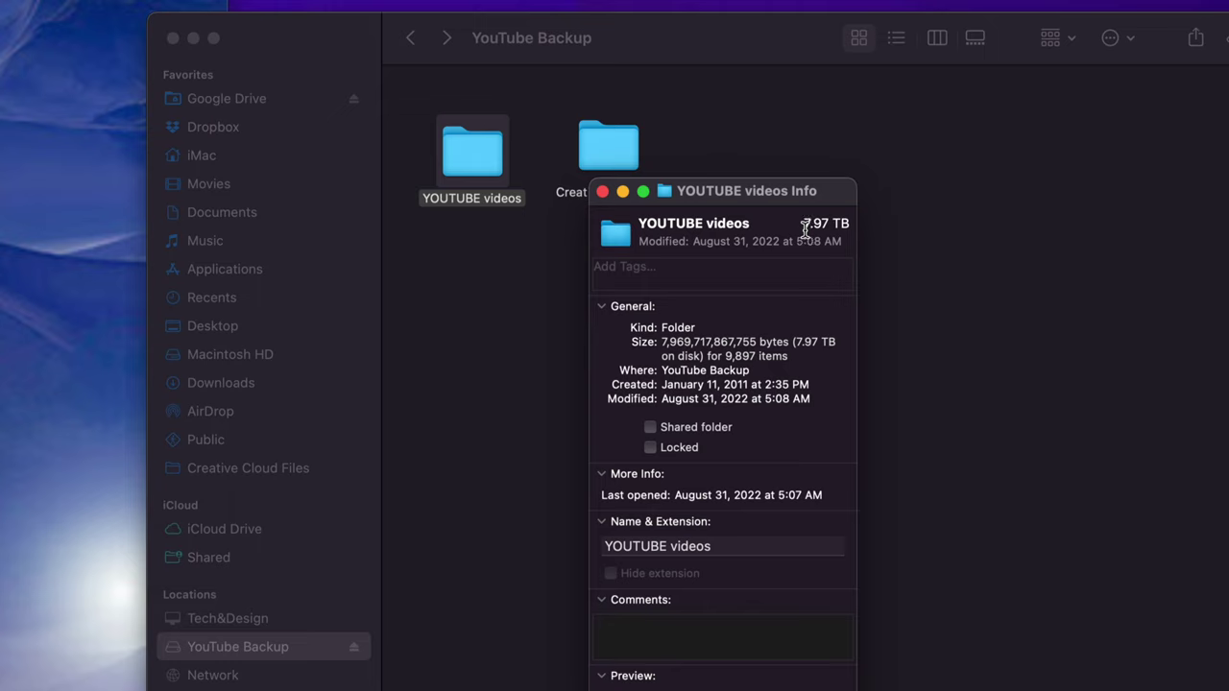
pyautogui.click(603, 192)
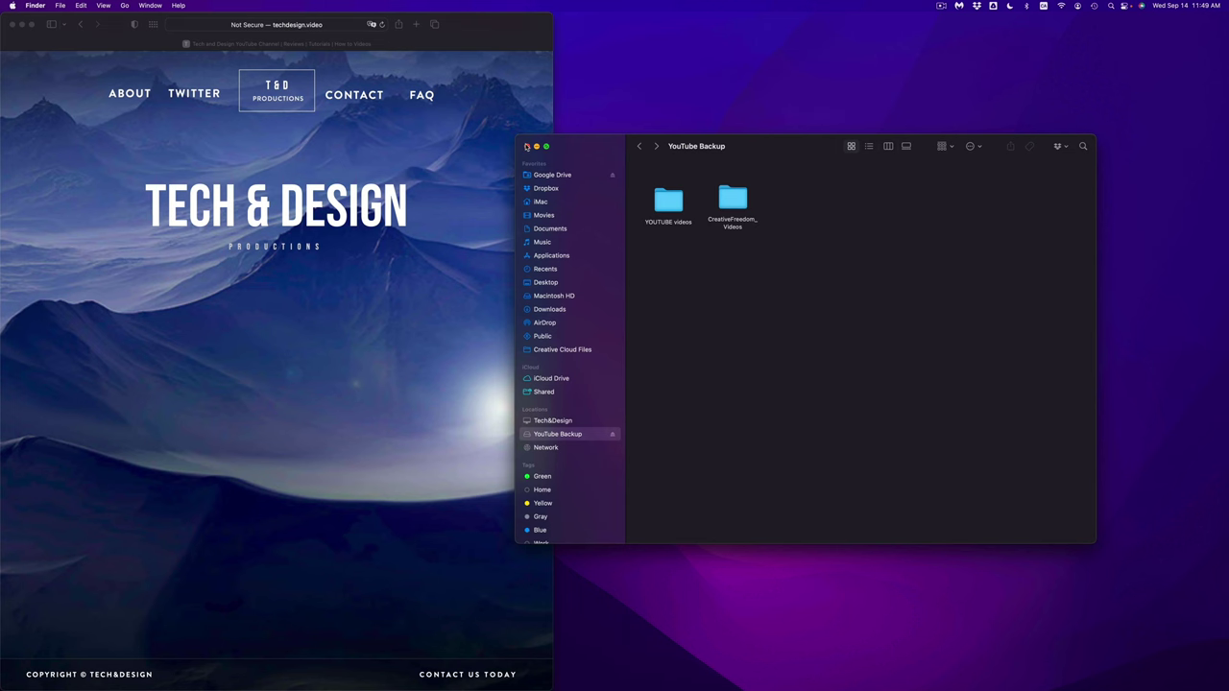
# Close the drive's window and inspect the YouTube Backup drive's Sharing & Permissions settings, including the current account's privilege
pyautogui.press('super+w')
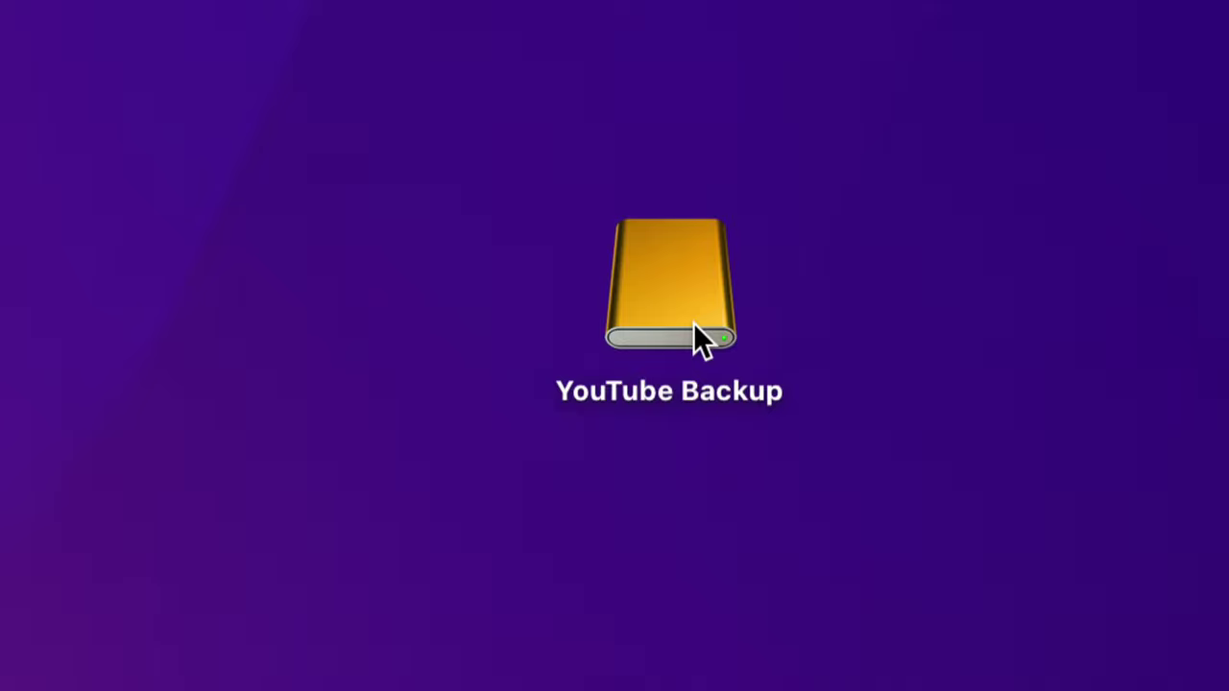
pyautogui.rightClick(699, 338)
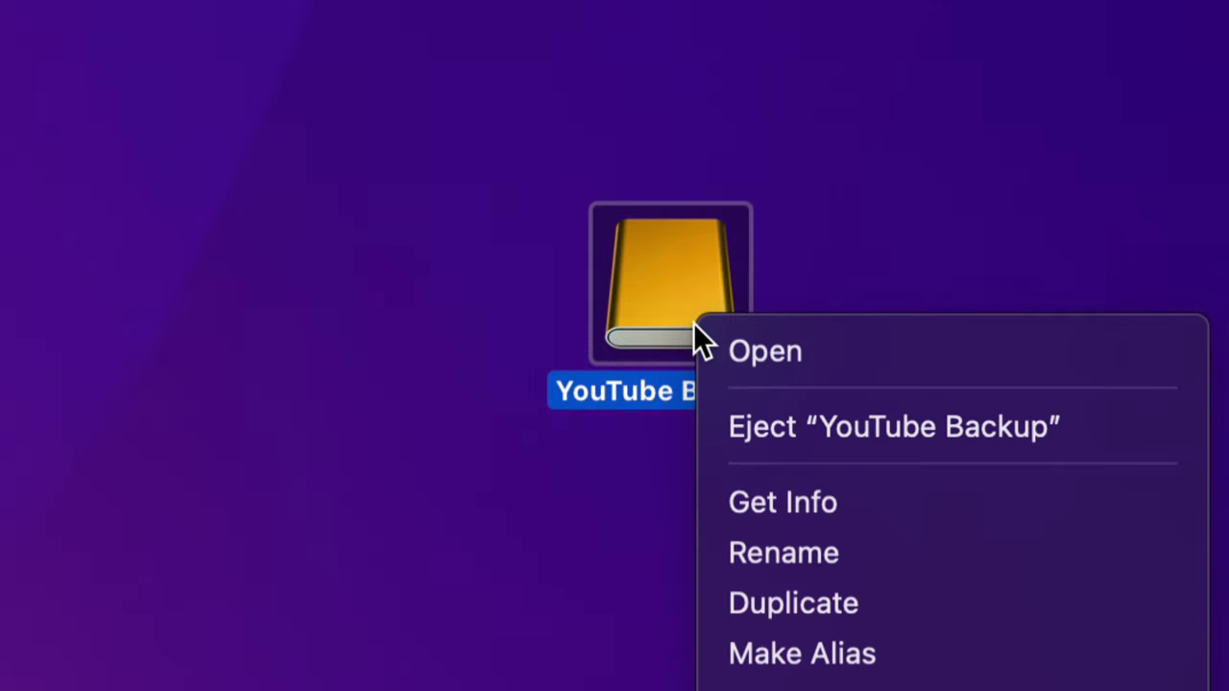
pyautogui.click(808, 506)
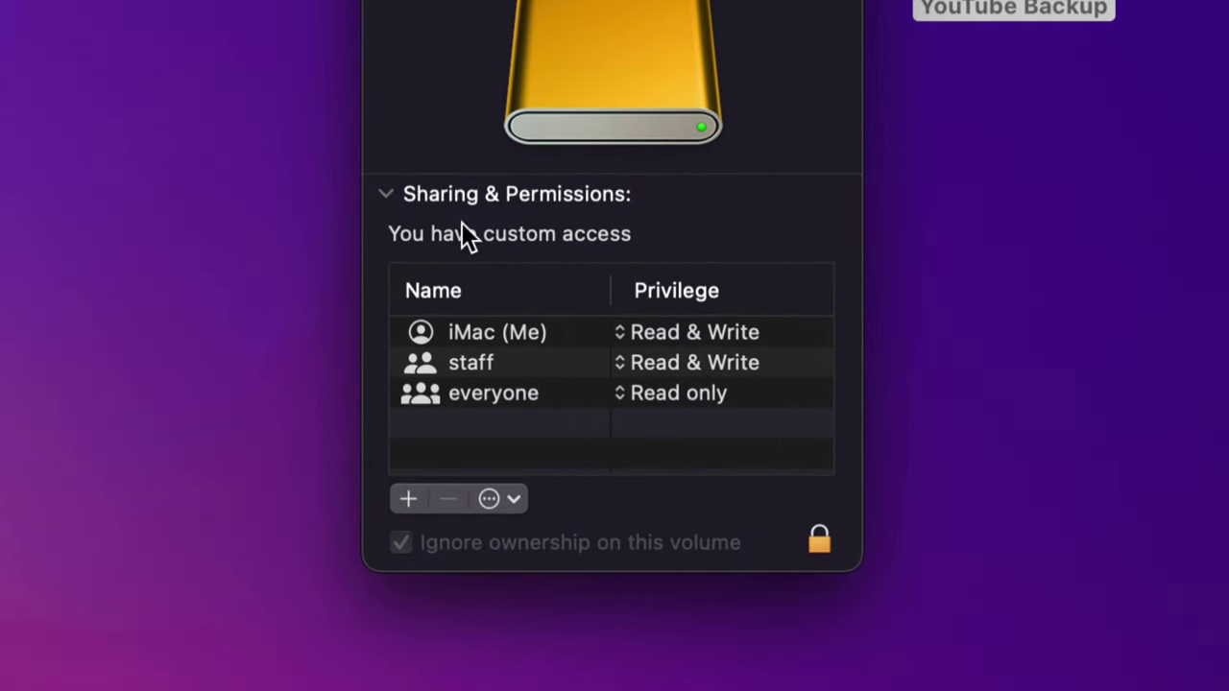
pyautogui.click(388, 198)
pyautogui.click(388, 198)
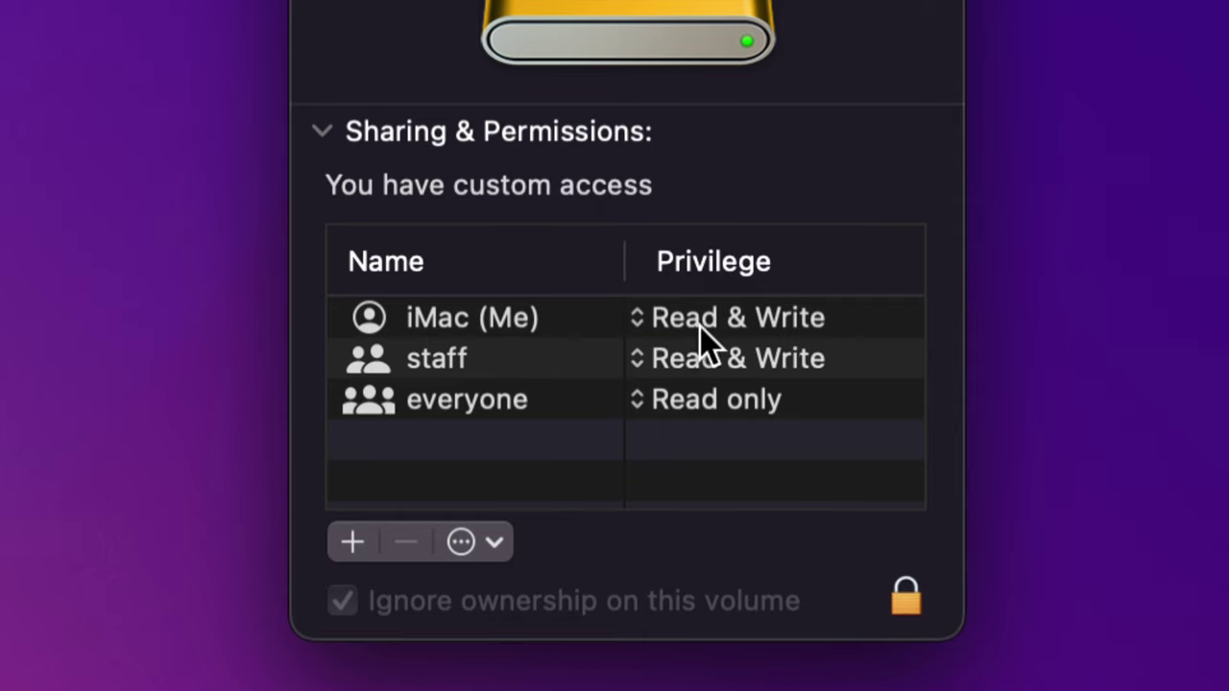
pyautogui.click(634, 322)
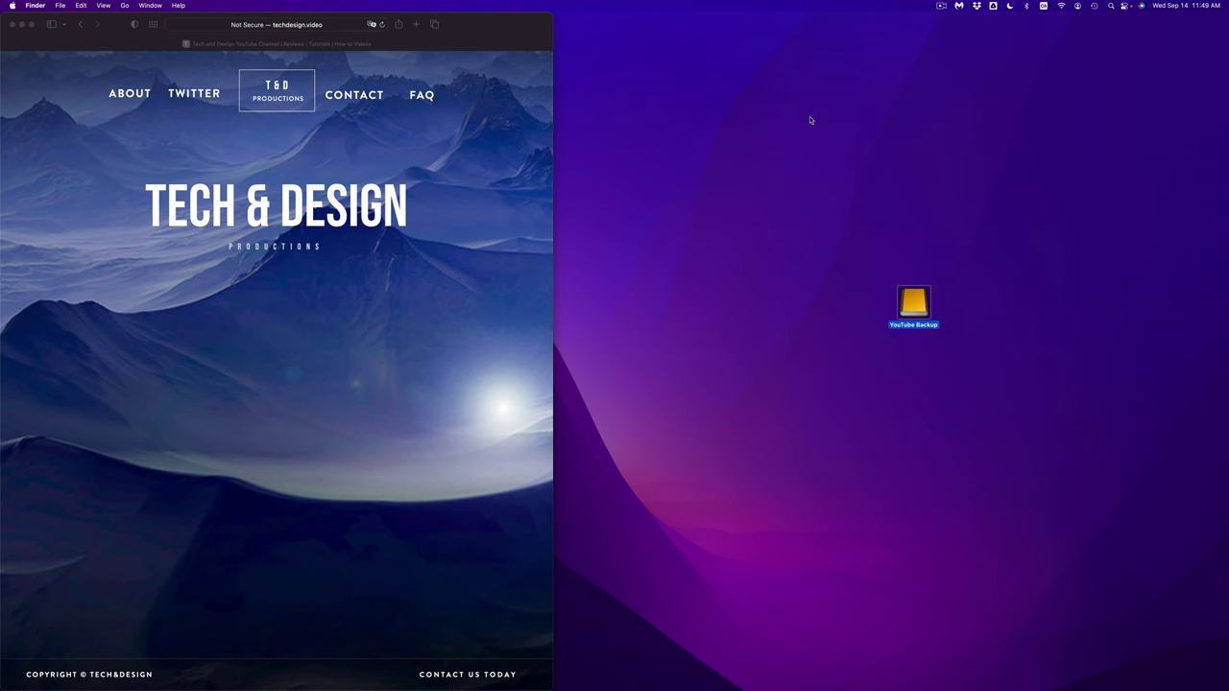
# Open the YouTube Backup drive, review the YOUTUBE videos folder's sharing permissions in its info window and close that window
pyautogui.doubleClick(912, 302)
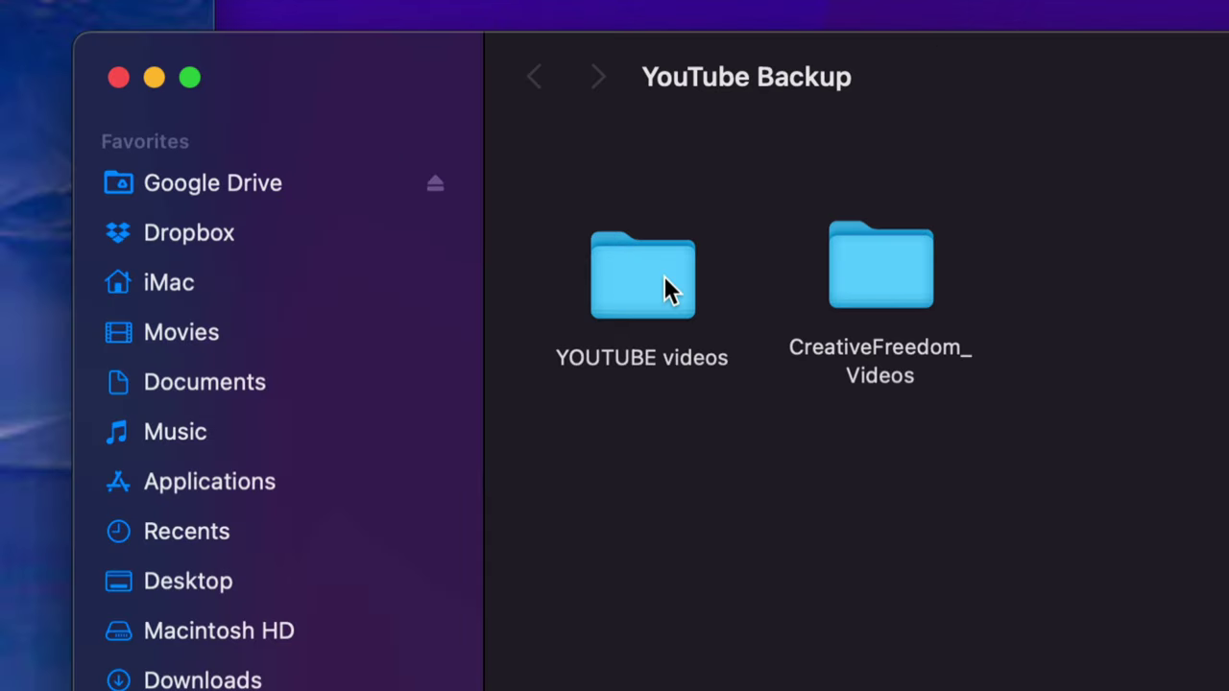
pyautogui.rightClick(674, 200)
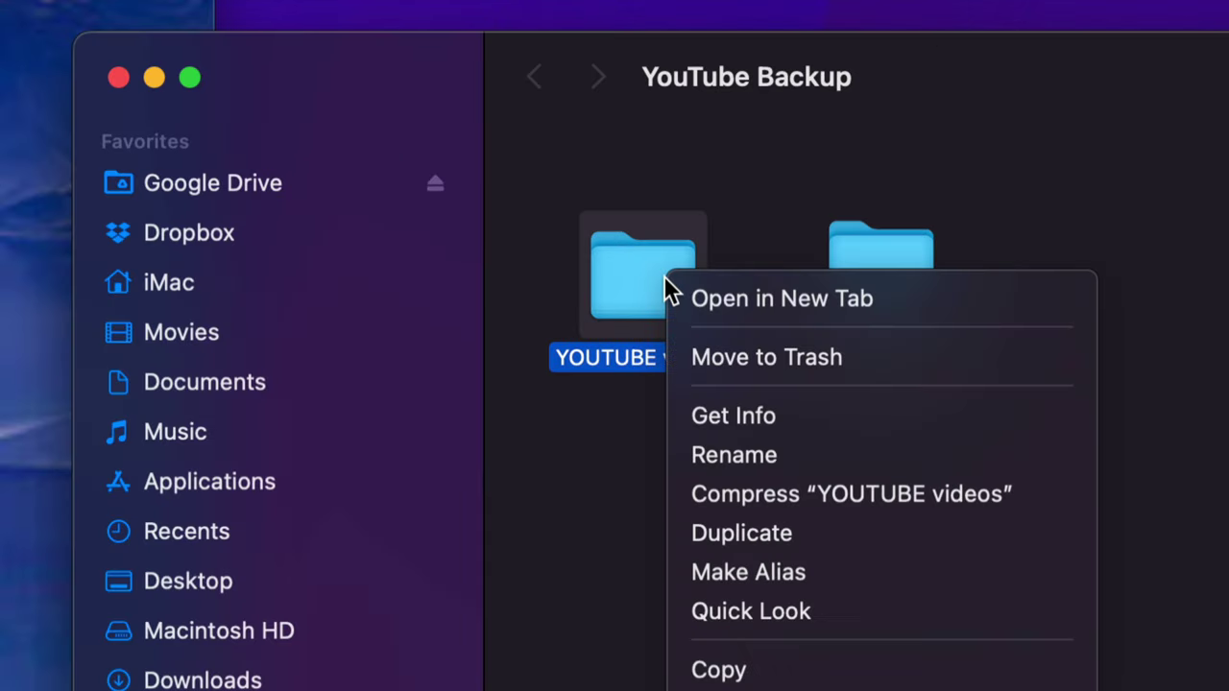
pyautogui.click(735, 415)
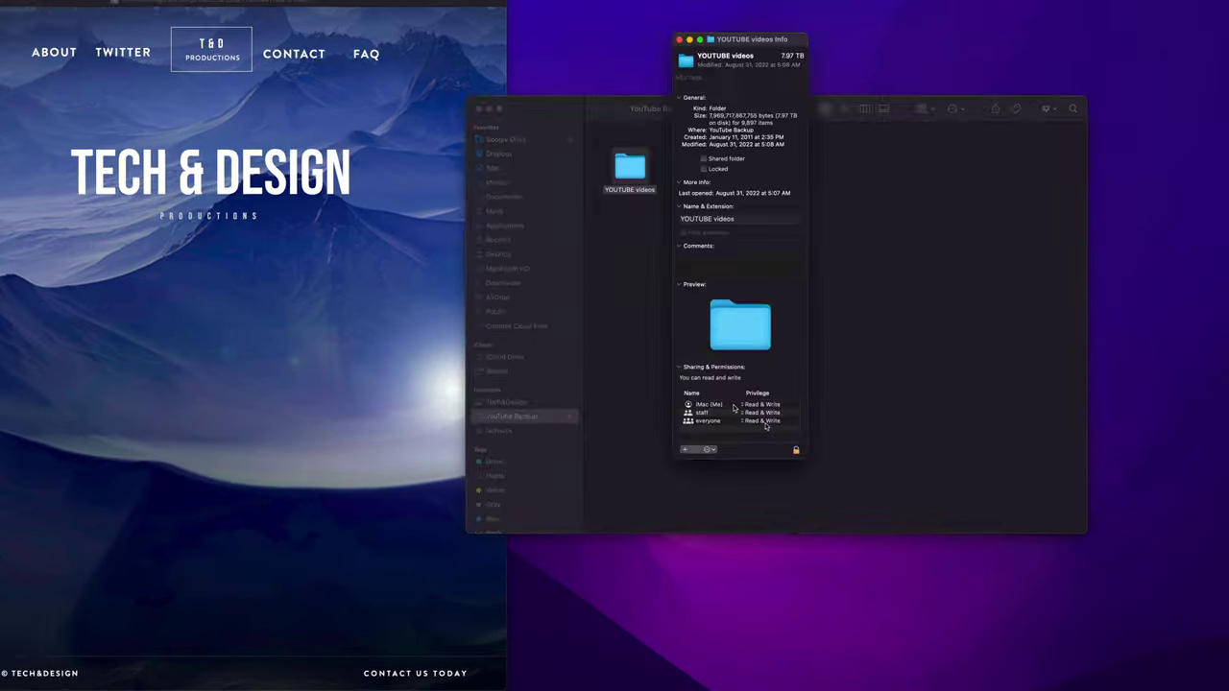
pyautogui.press('super+w')
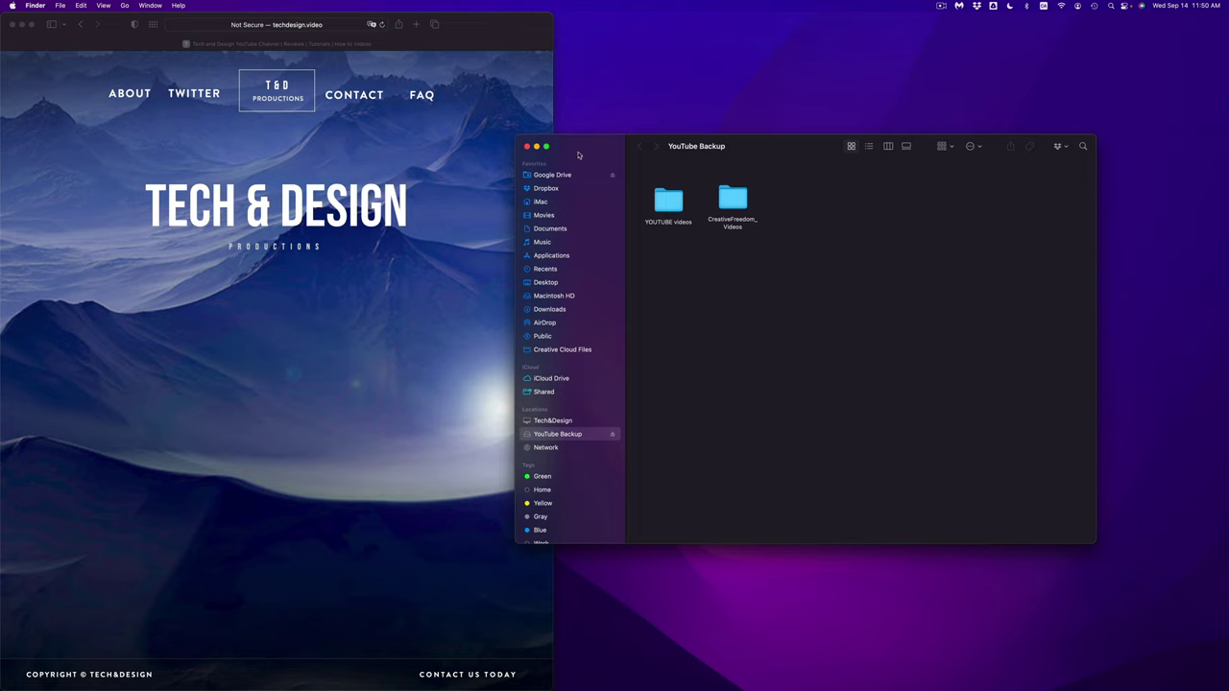
# Close the Finder window and launch Disk Utility through a Spotlight search for "disk"
pyautogui.click(527, 146)
pyautogui.moveTo(758, 688)
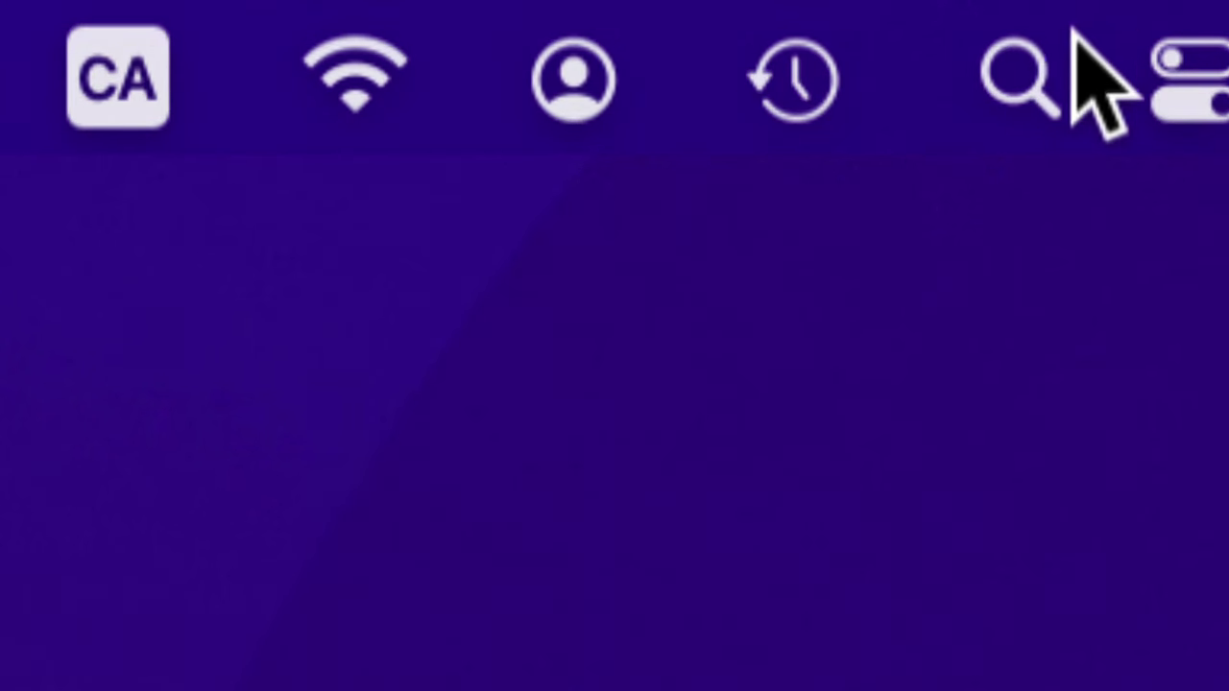
pyautogui.click(1022, 81)
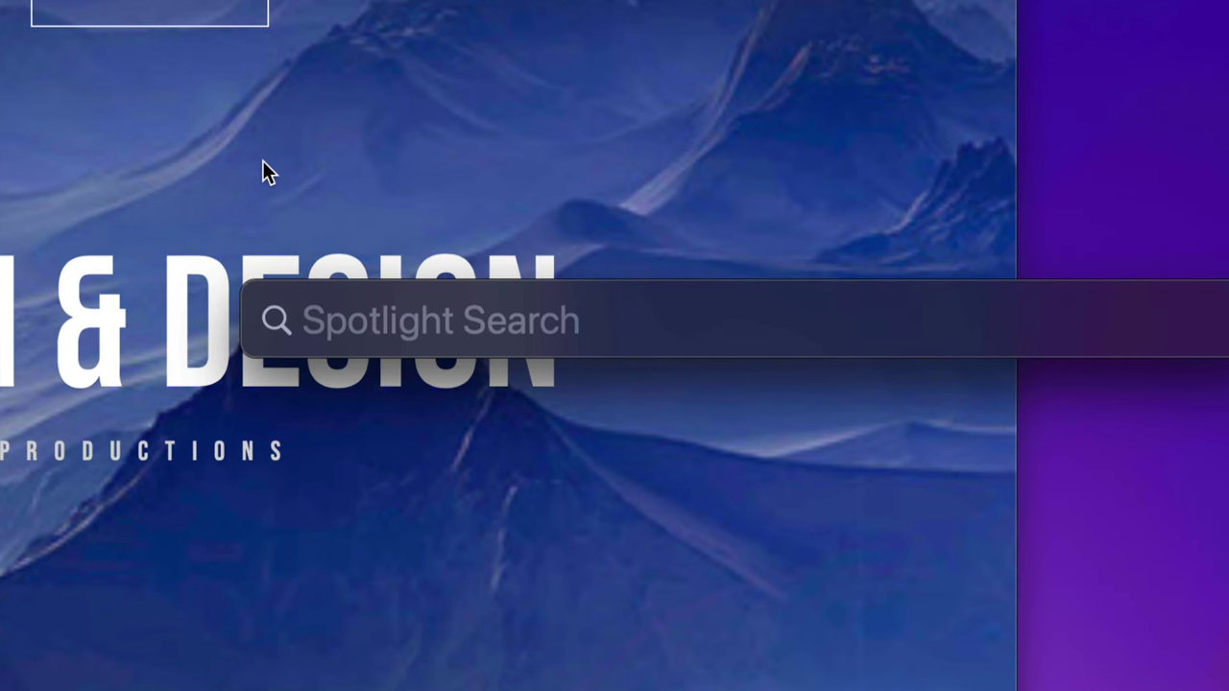
pyautogui.write('disk')
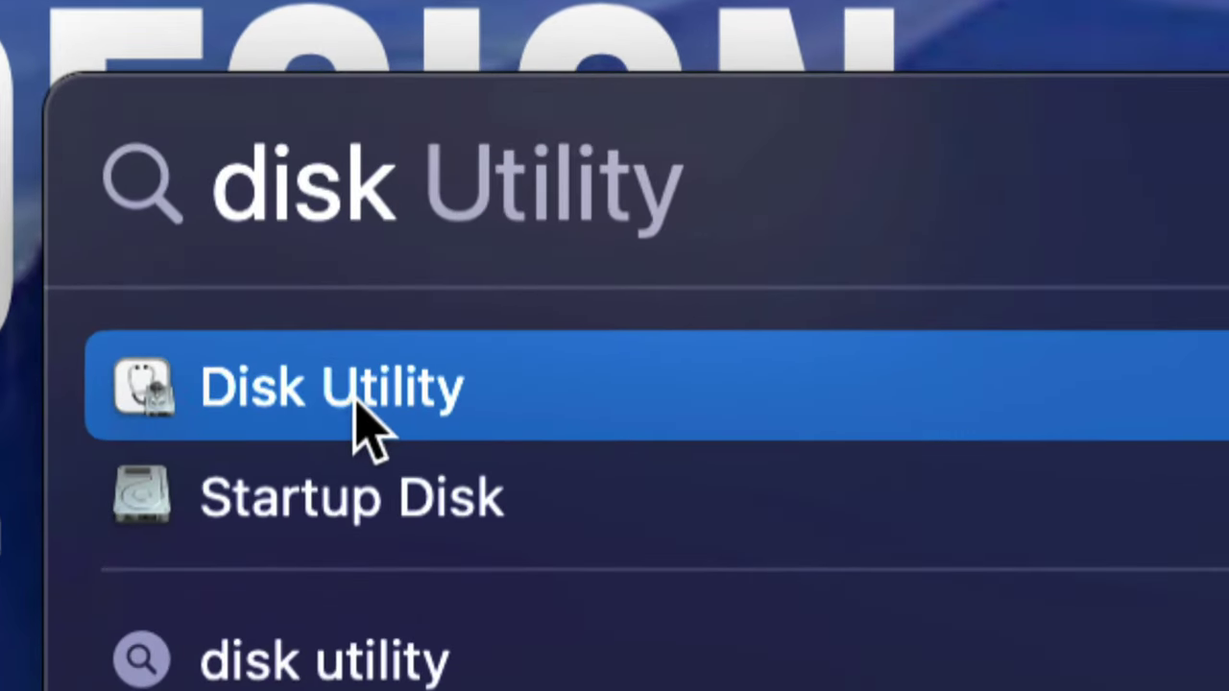
pyautogui.click(309, 408)
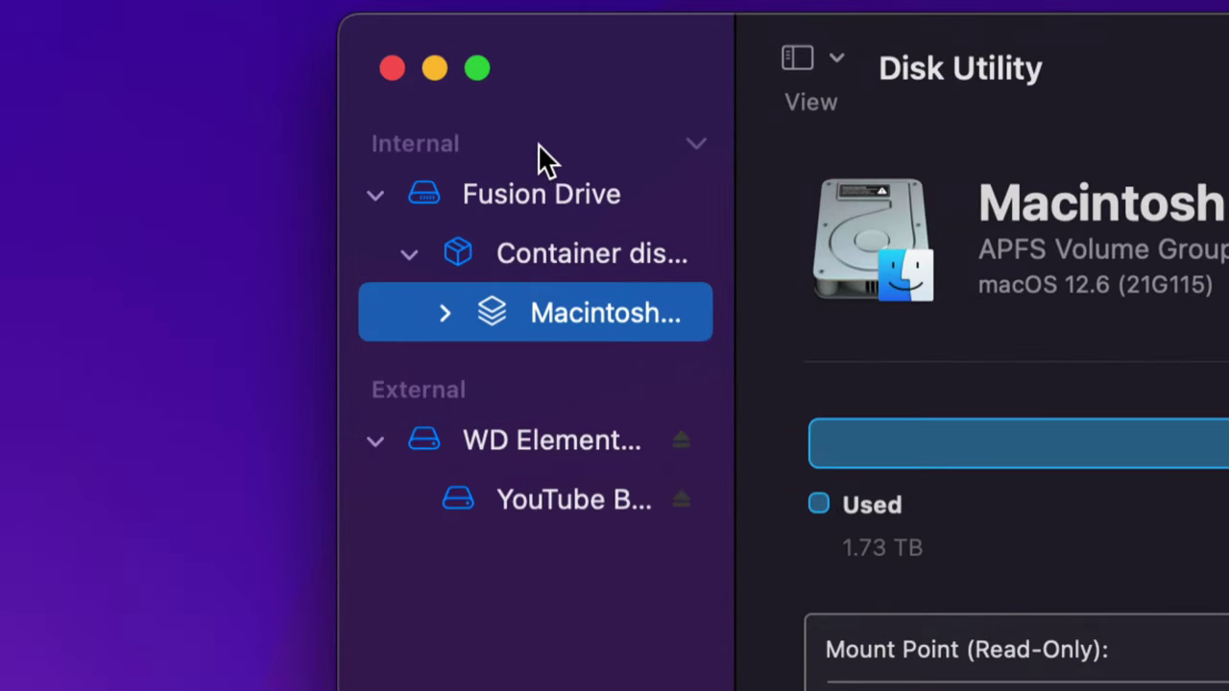
# Collapse the internal drives list, select the external WD Elements disk and bring up its Erase settings
pyautogui.click(694, 144)
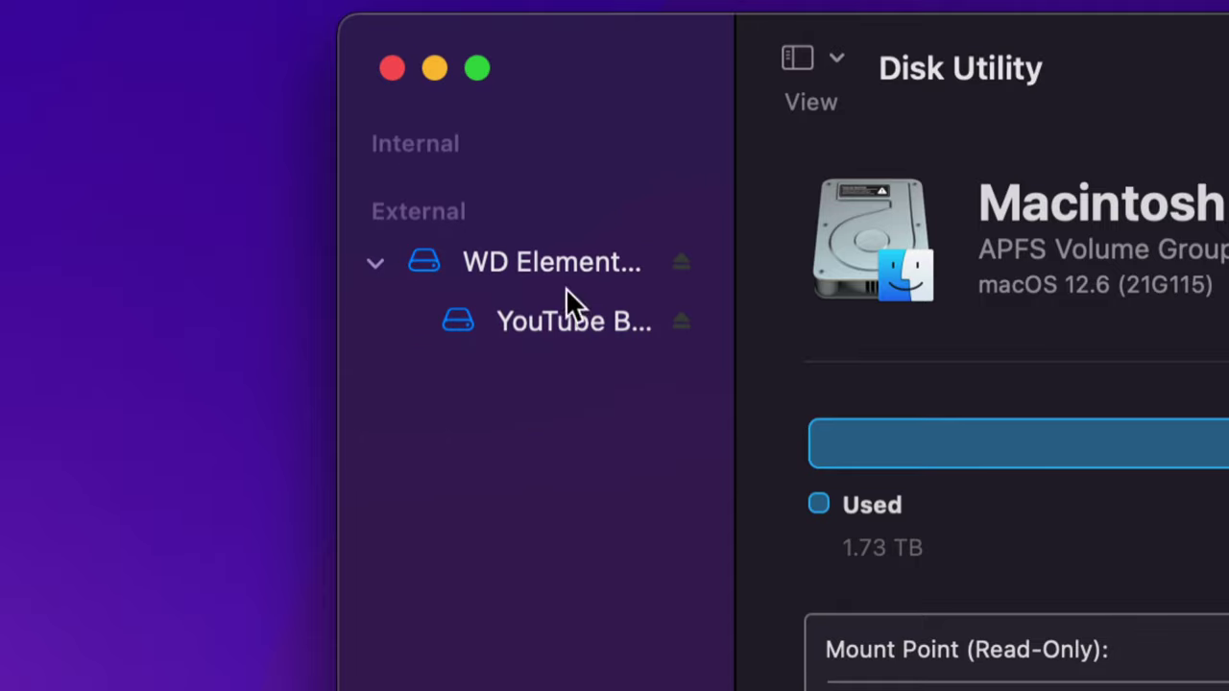
pyautogui.click(837, 60)
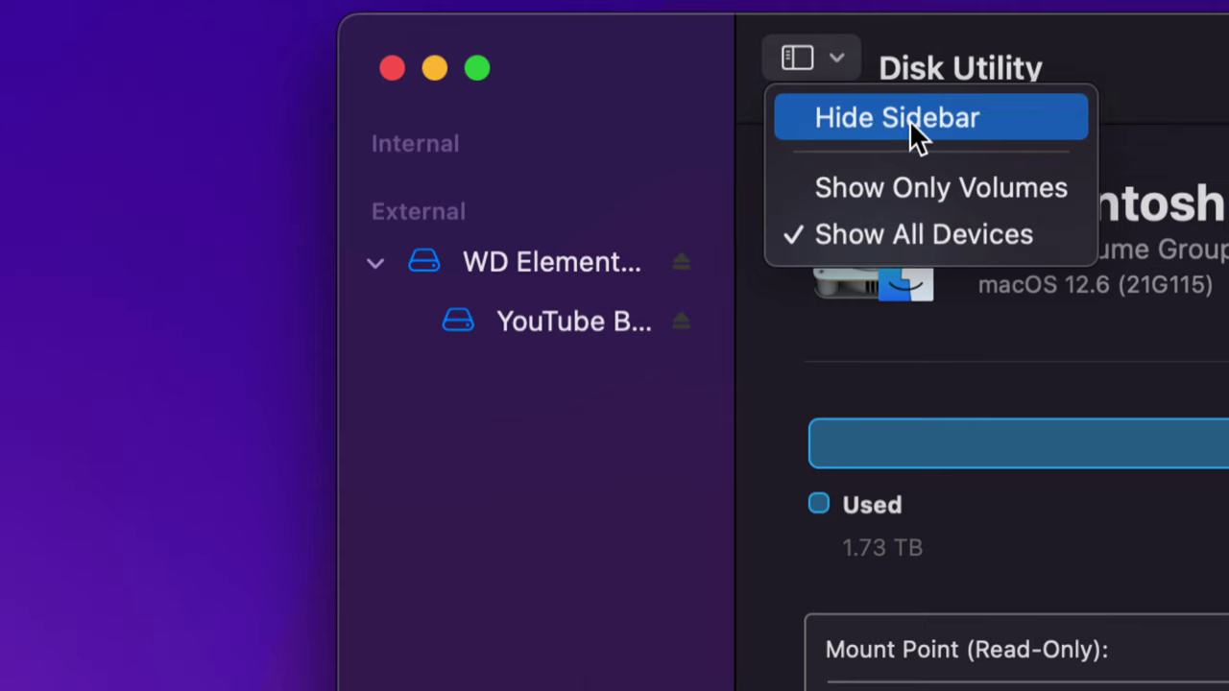
pyautogui.click(610, 98)
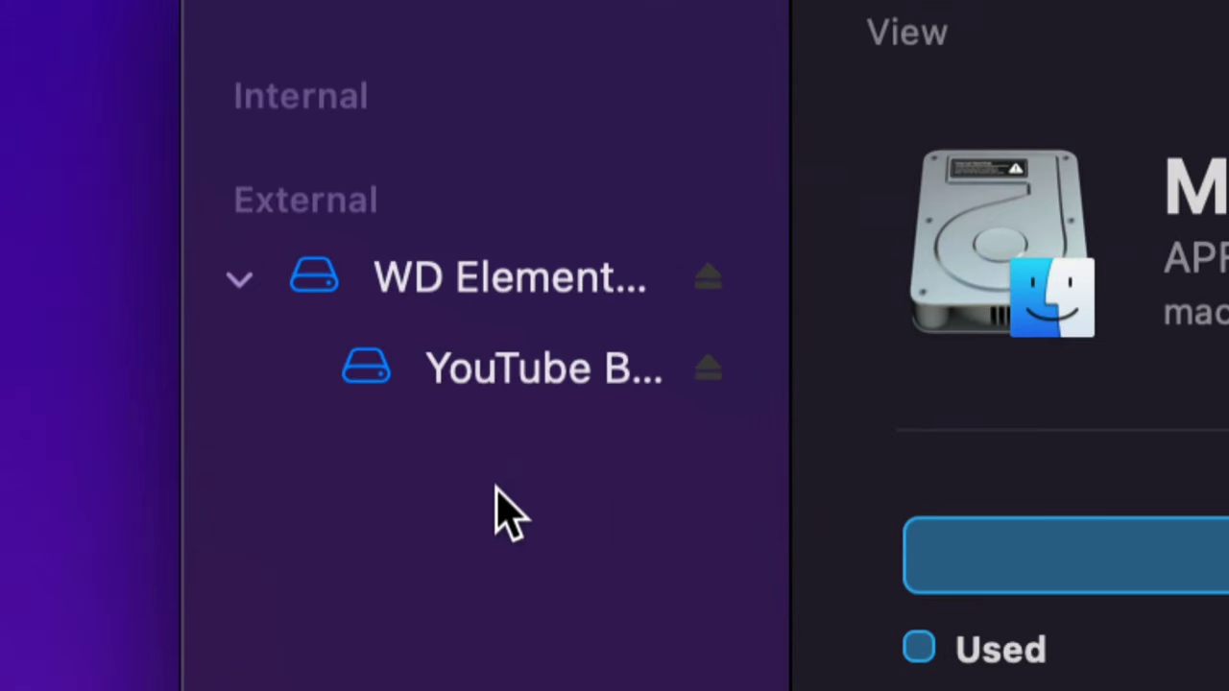
pyautogui.click(433, 279)
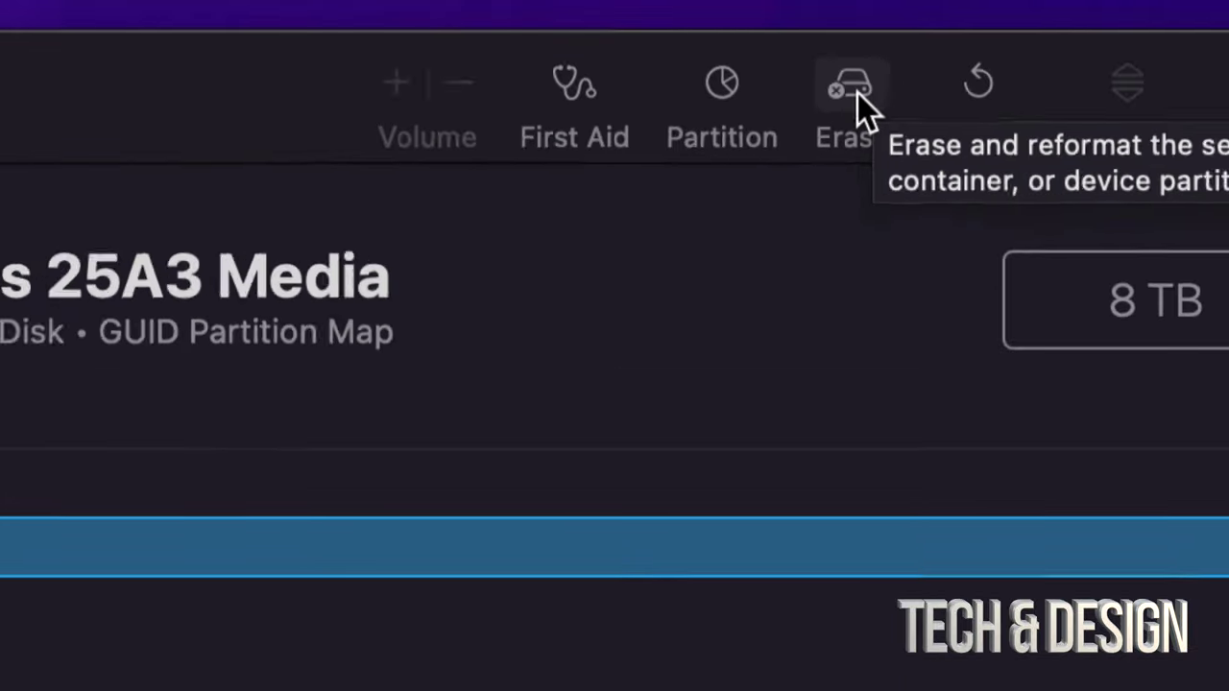
pyautogui.click(849, 91)
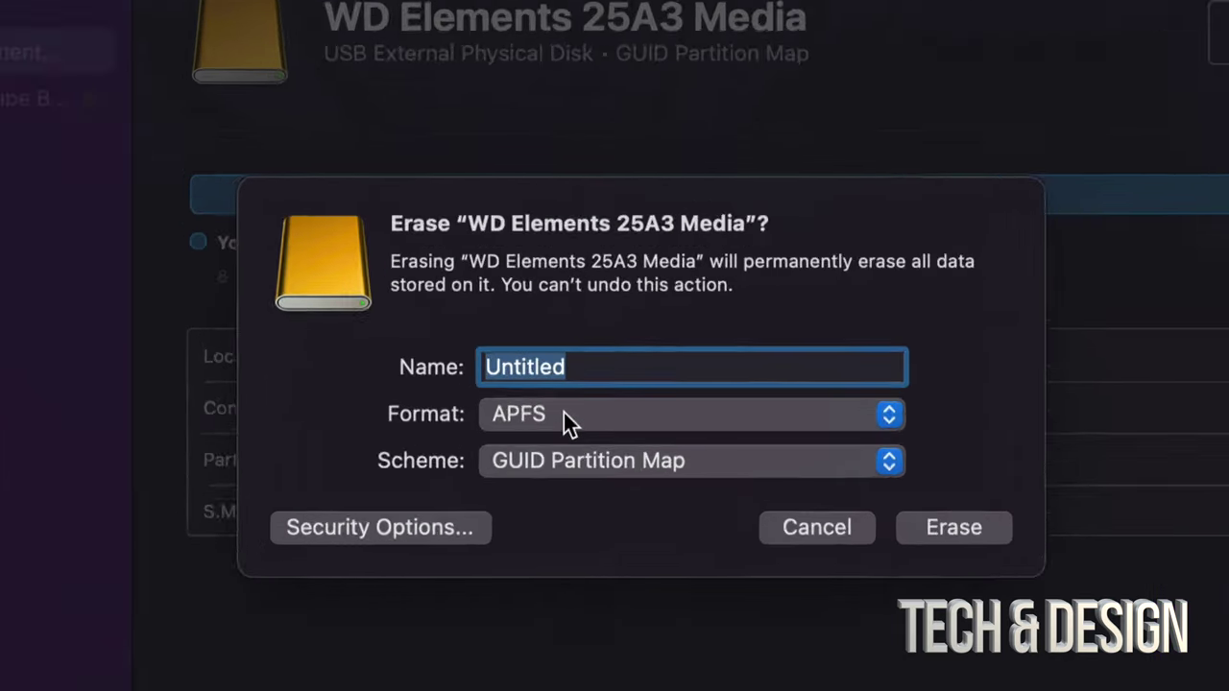
# Try Mac OS Extended (Journaled) as the erase format, return it to APFS and keep the GUID Partition Map scheme
pyautogui.click(511, 419)
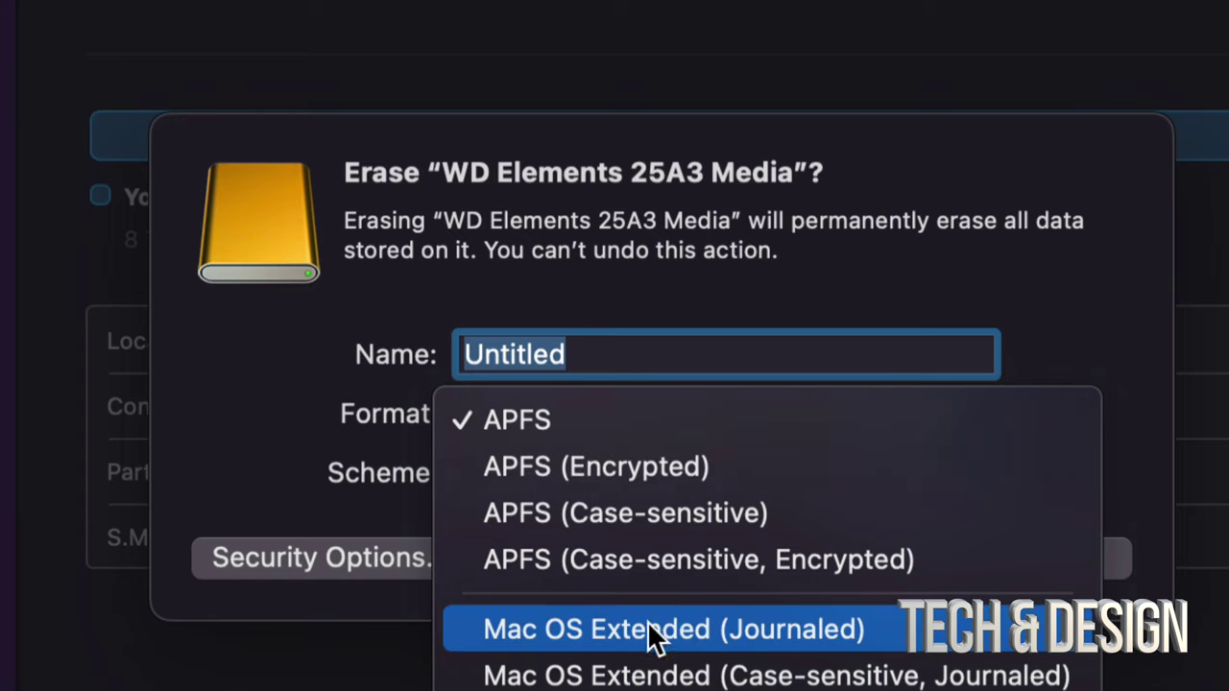
pyautogui.click(819, 640)
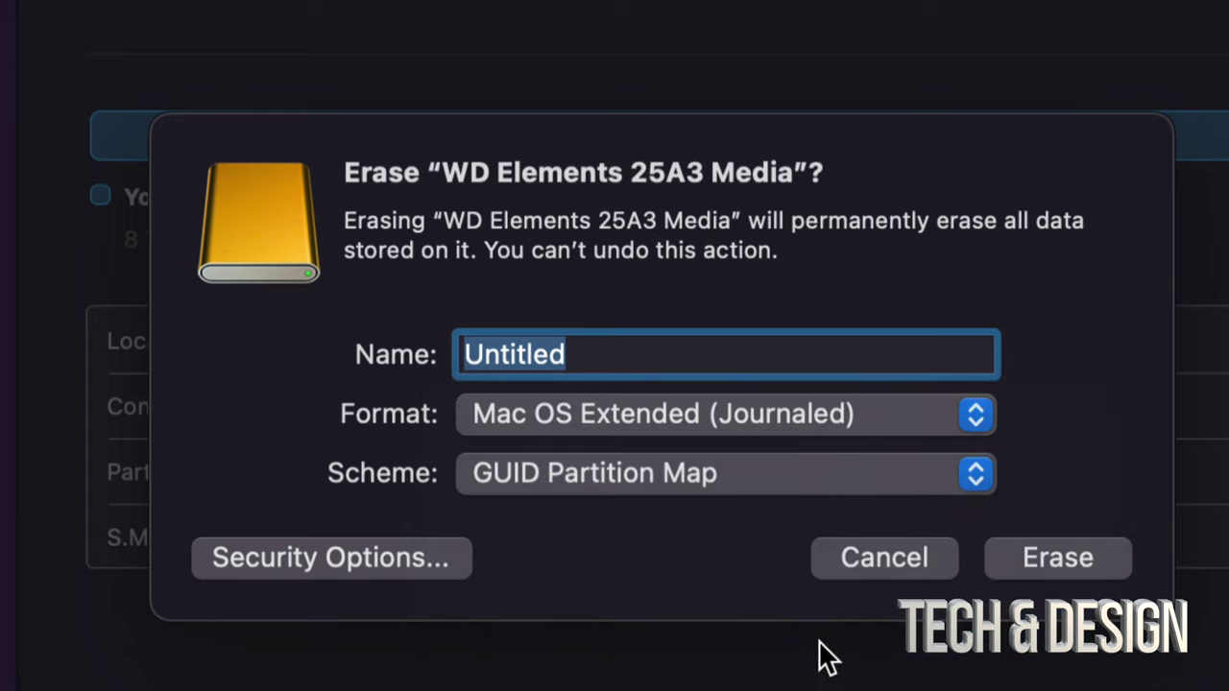
pyautogui.click(711, 415)
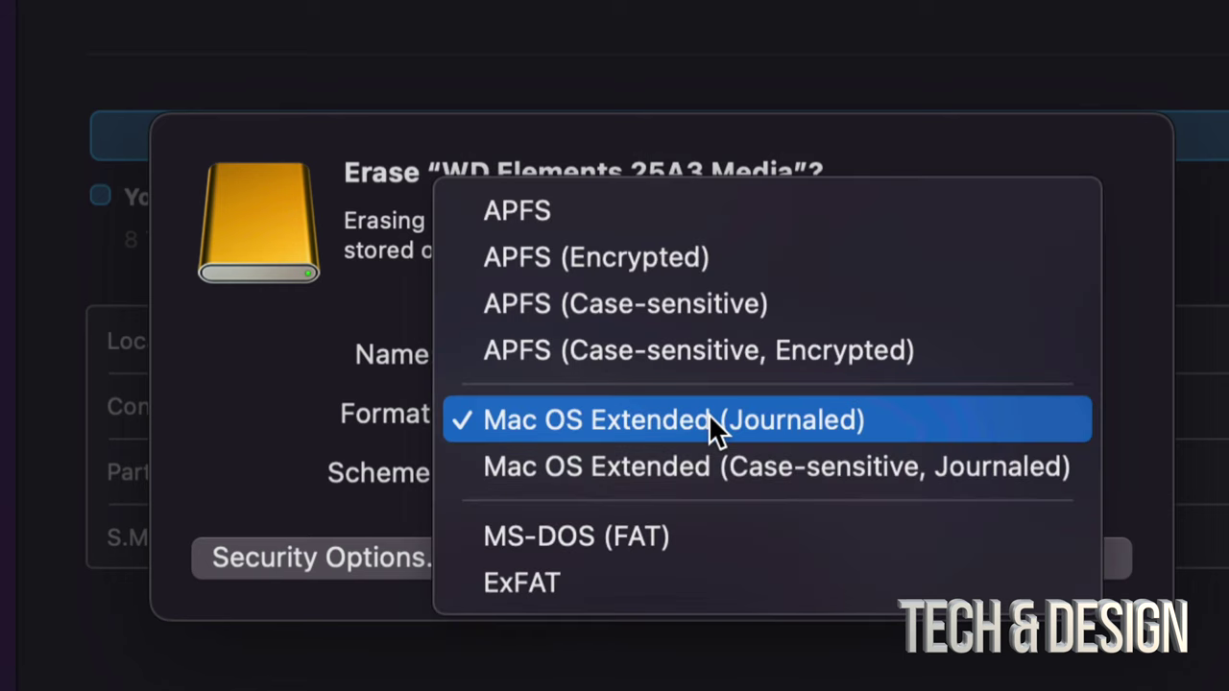
pyautogui.click(568, 219)
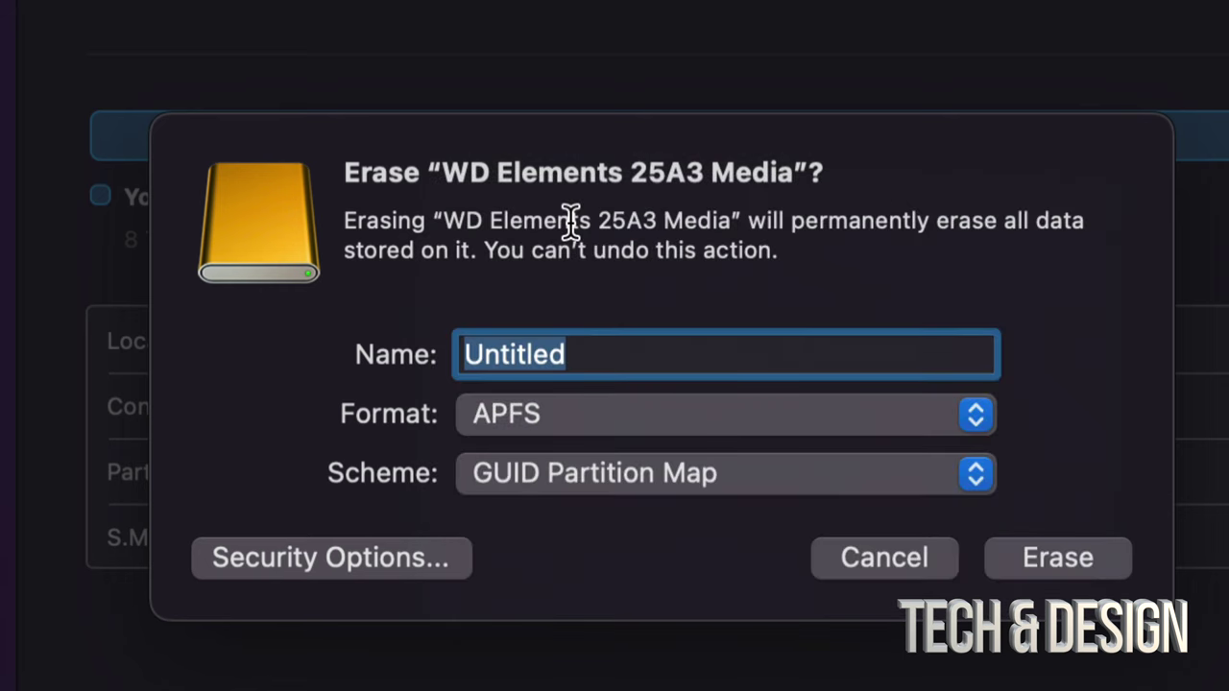
pyautogui.click(648, 485)
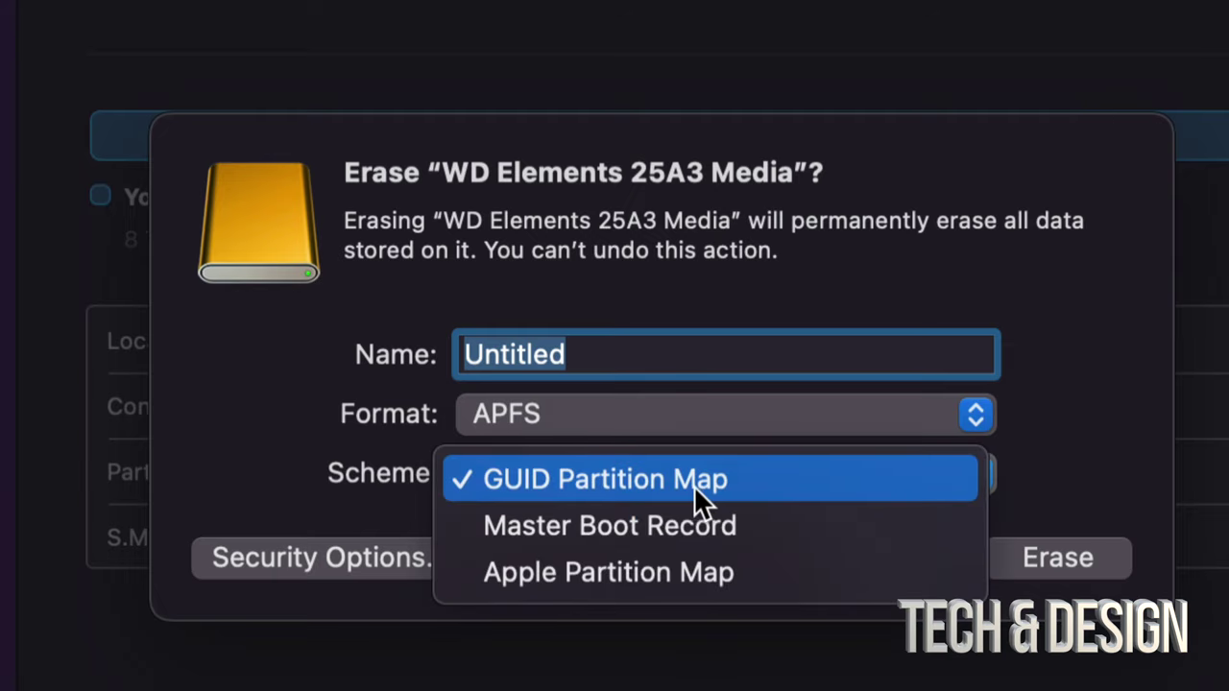
pyautogui.click(696, 486)
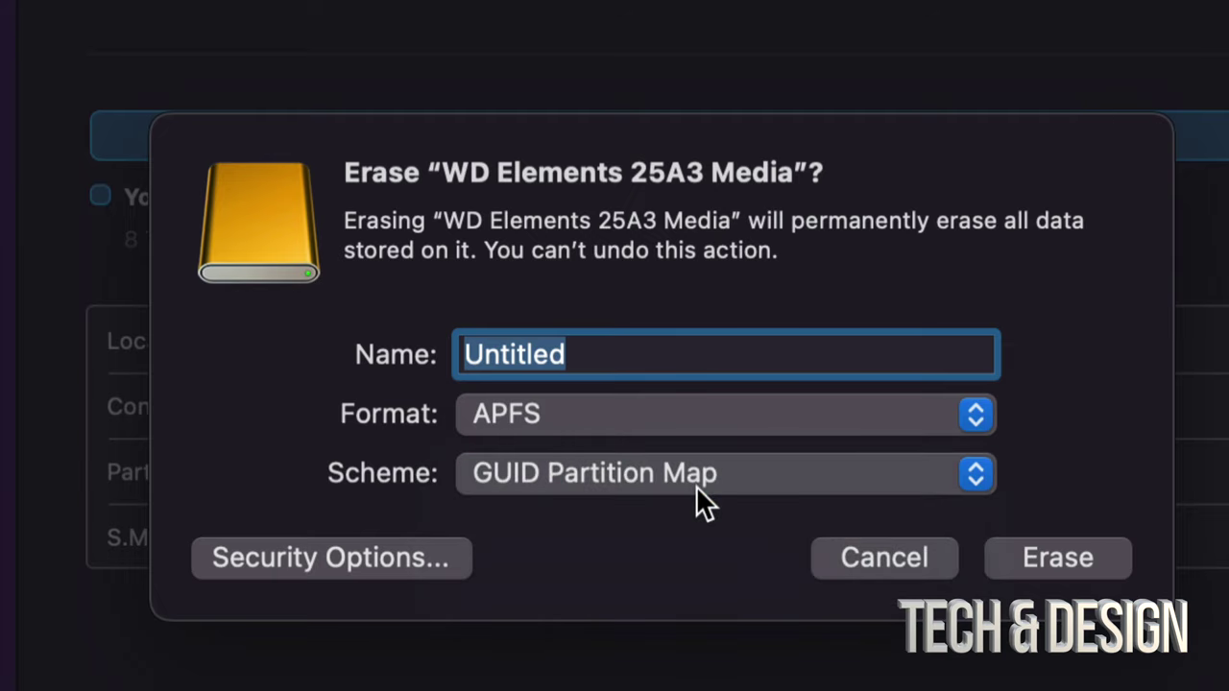
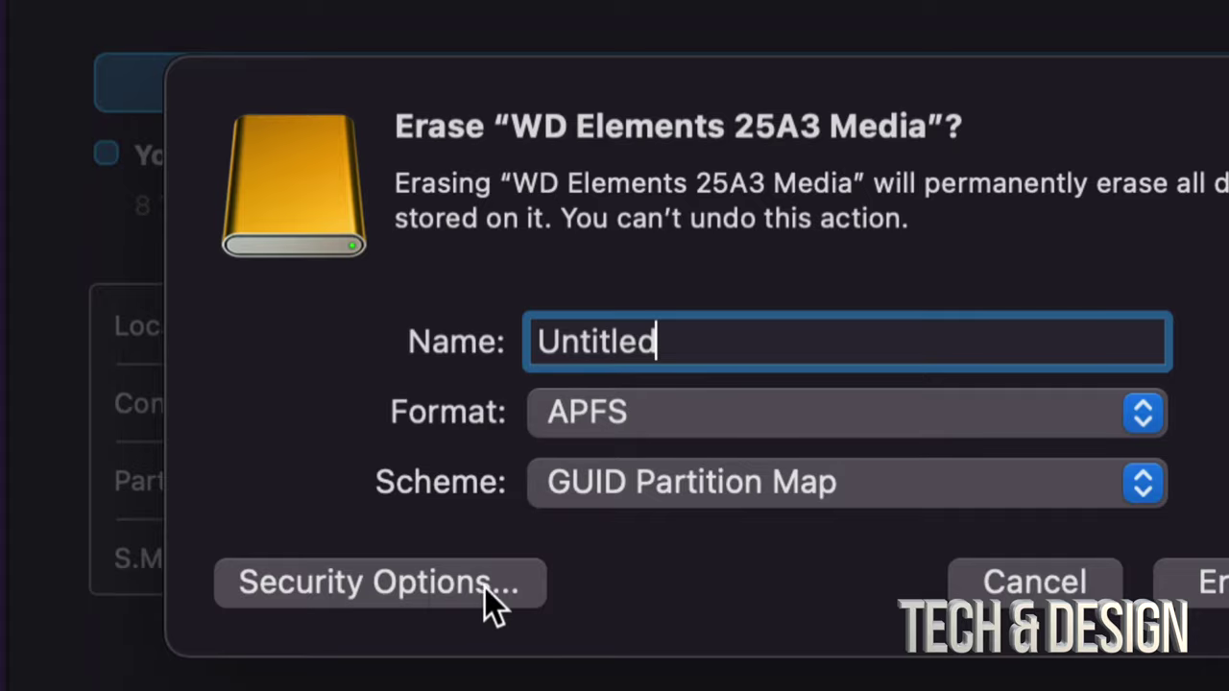
# Compare the erase security levels between Fastest and Most Secure, and confirm the Fastest option
pyautogui.click(462, 582)
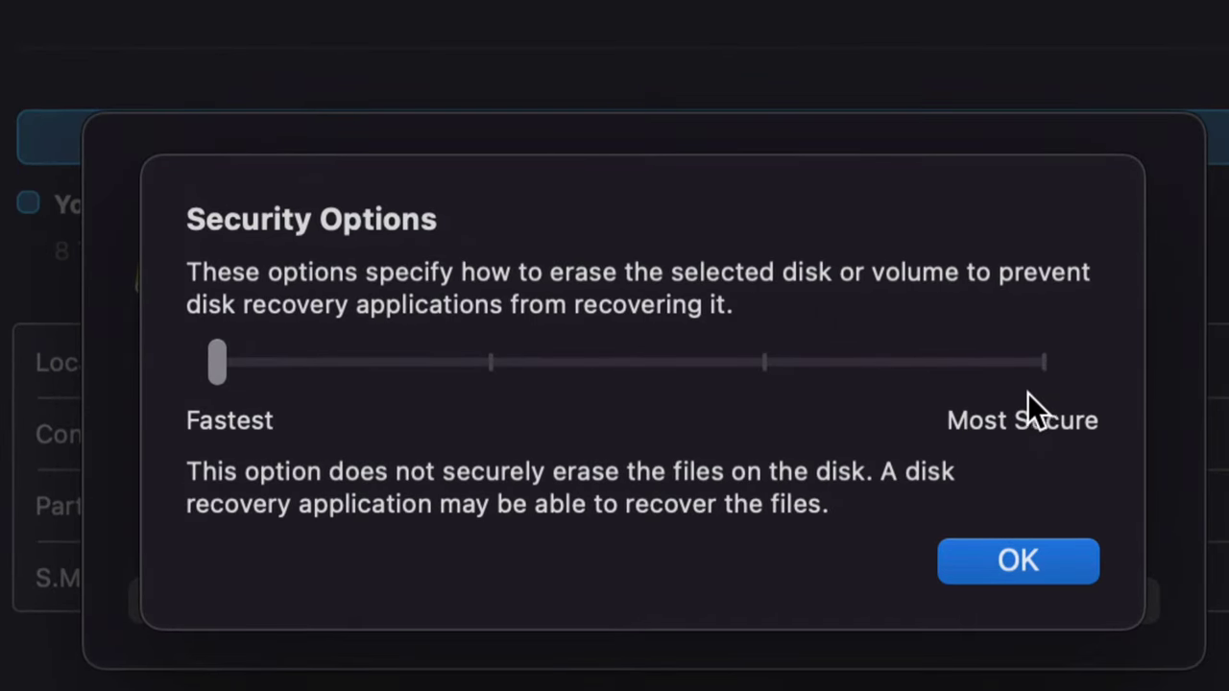
pyautogui.click(1042, 365)
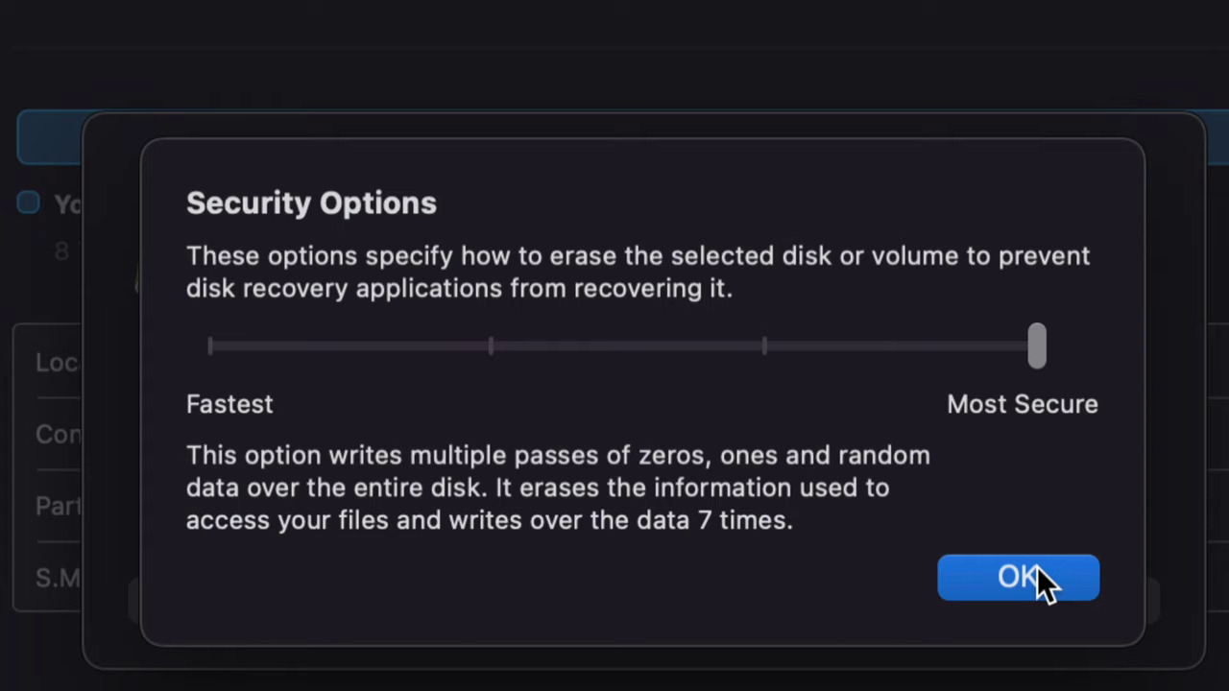
pyautogui.click(770, 348)
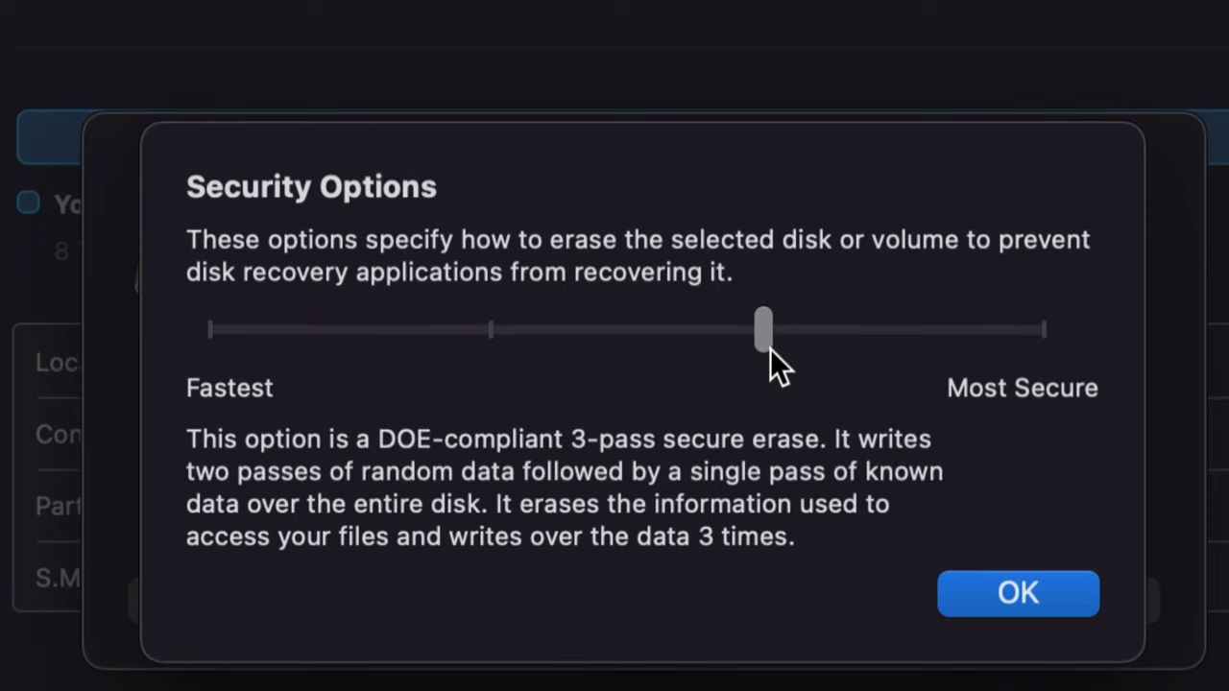
pyautogui.click(494, 328)
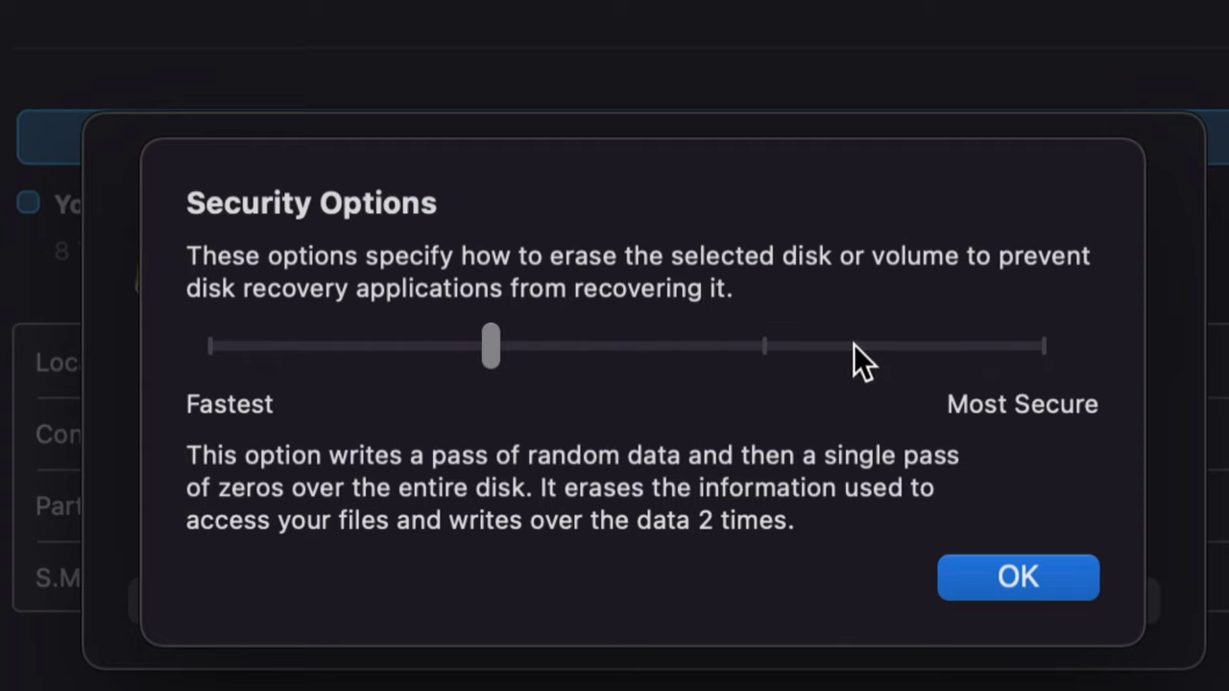
pyautogui.click(211, 346)
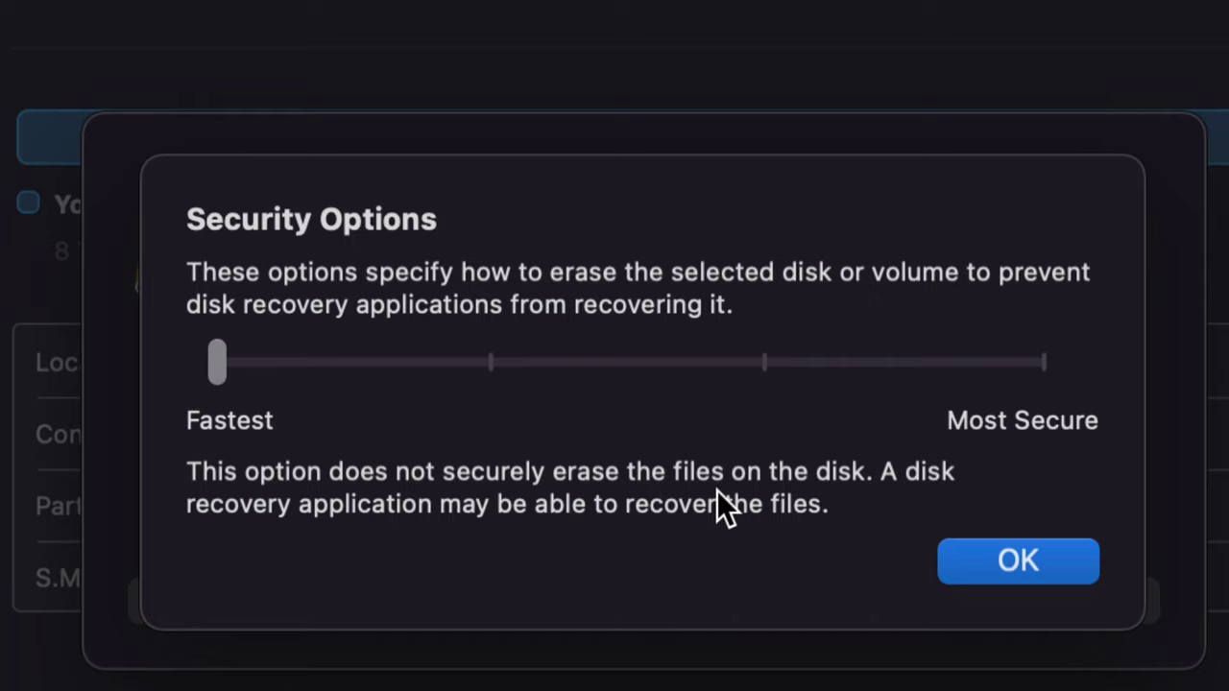
pyautogui.click(494, 360)
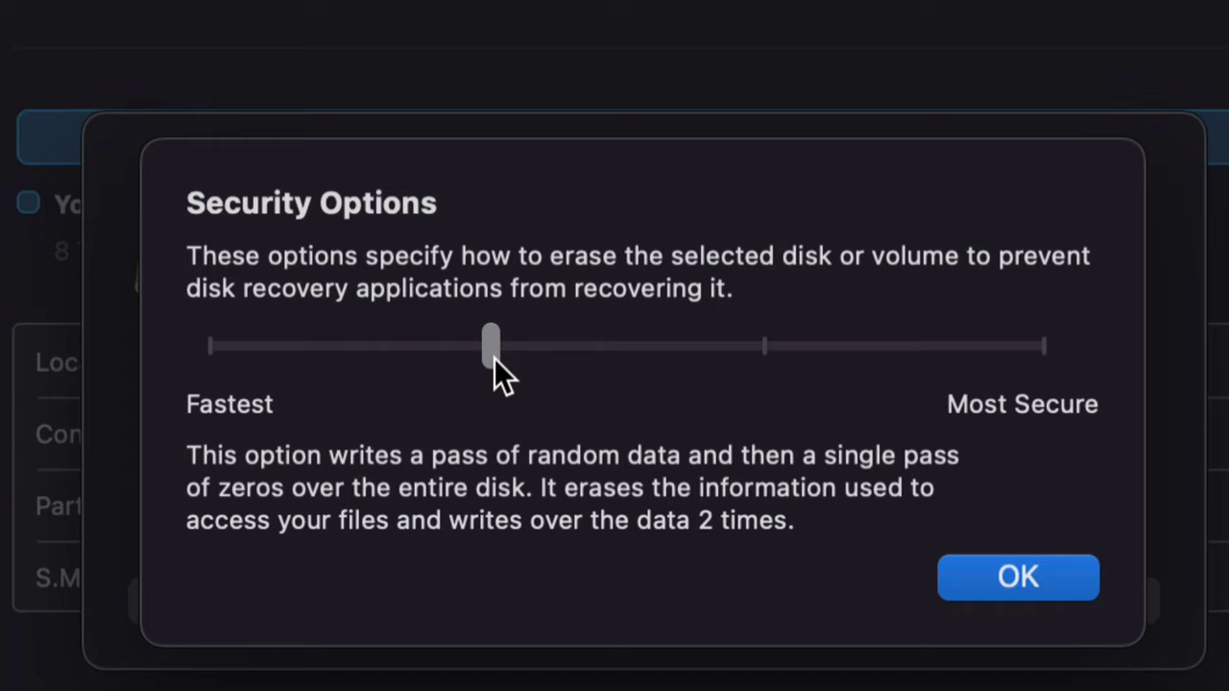
pyautogui.click(1039, 347)
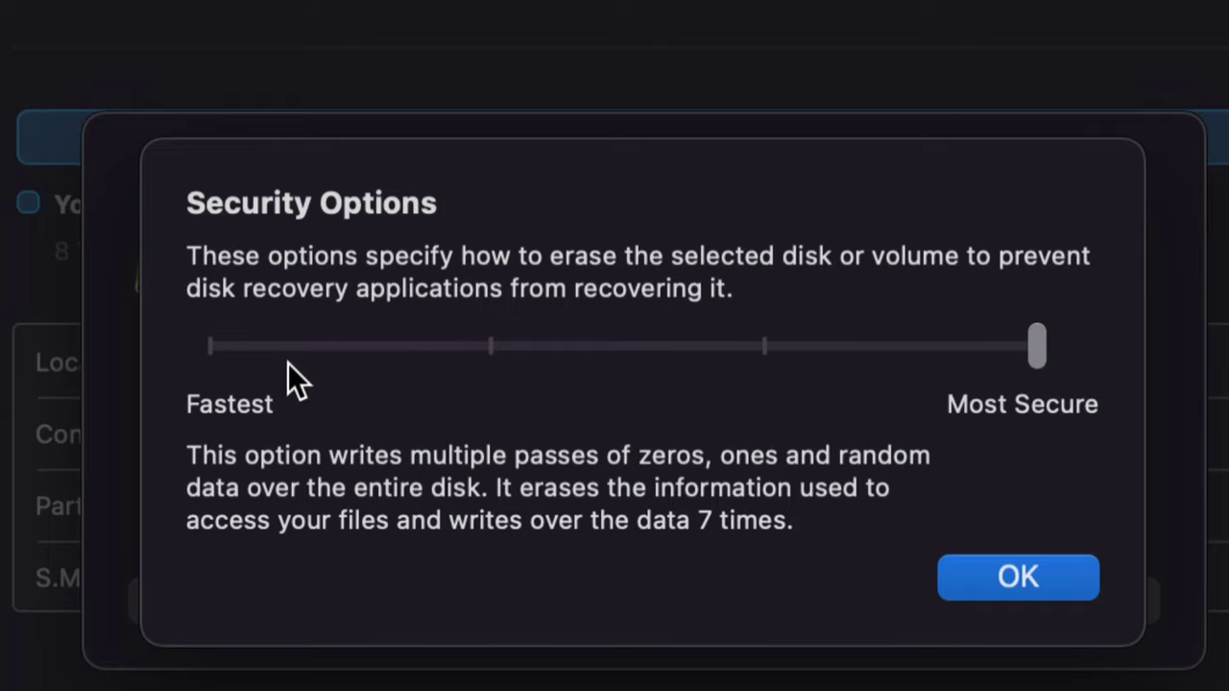
pyautogui.click(213, 345)
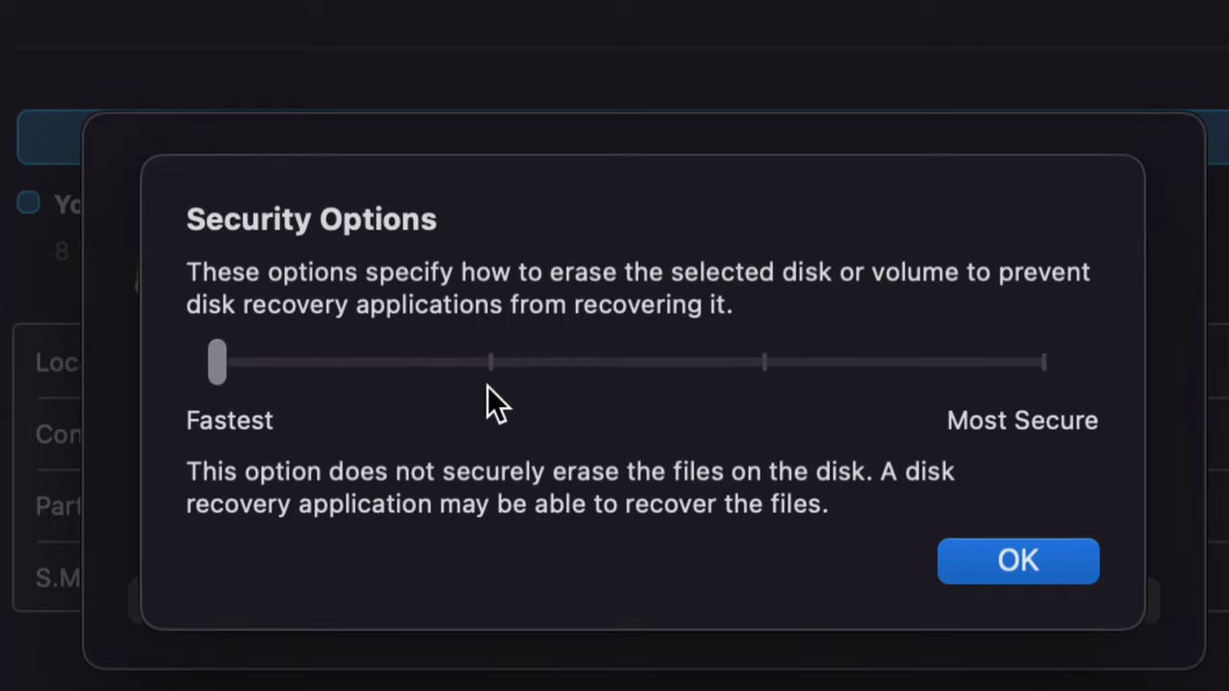
pyautogui.click(976, 556)
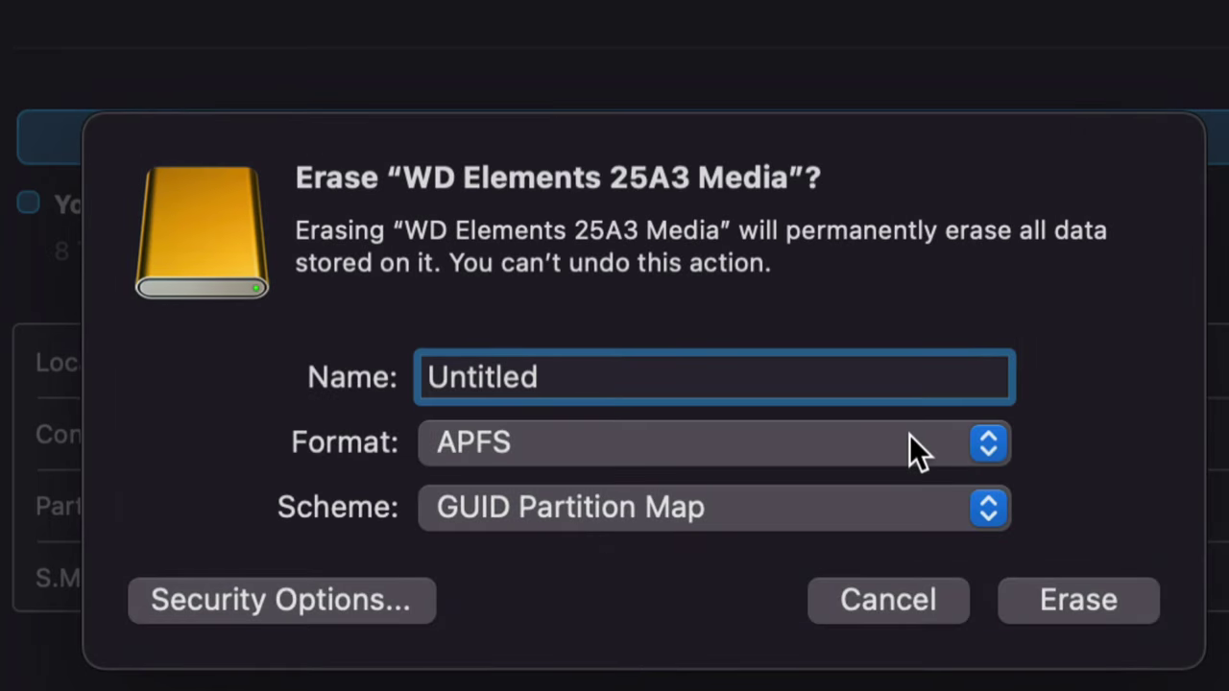
# Erase the WD Elements disk as Mac OS Extended (Journaled) with the GUID Partition Map scheme, keeping the name Untitled
pyautogui.click(784, 443)
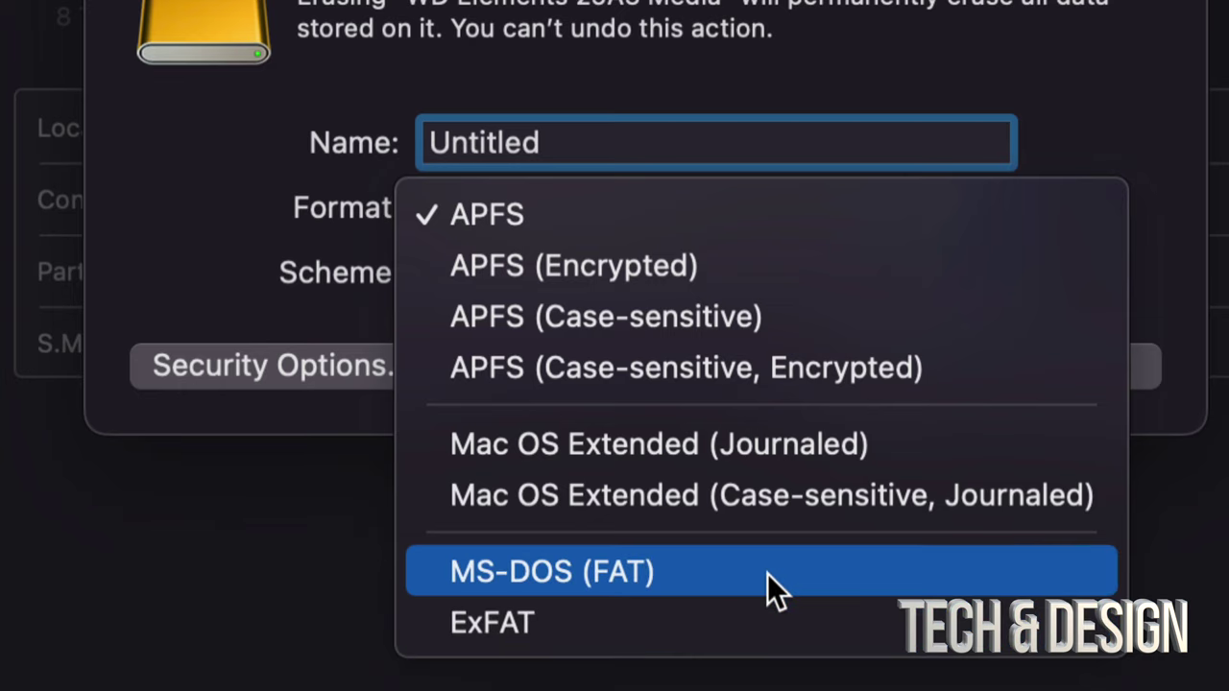
pyautogui.click(838, 453)
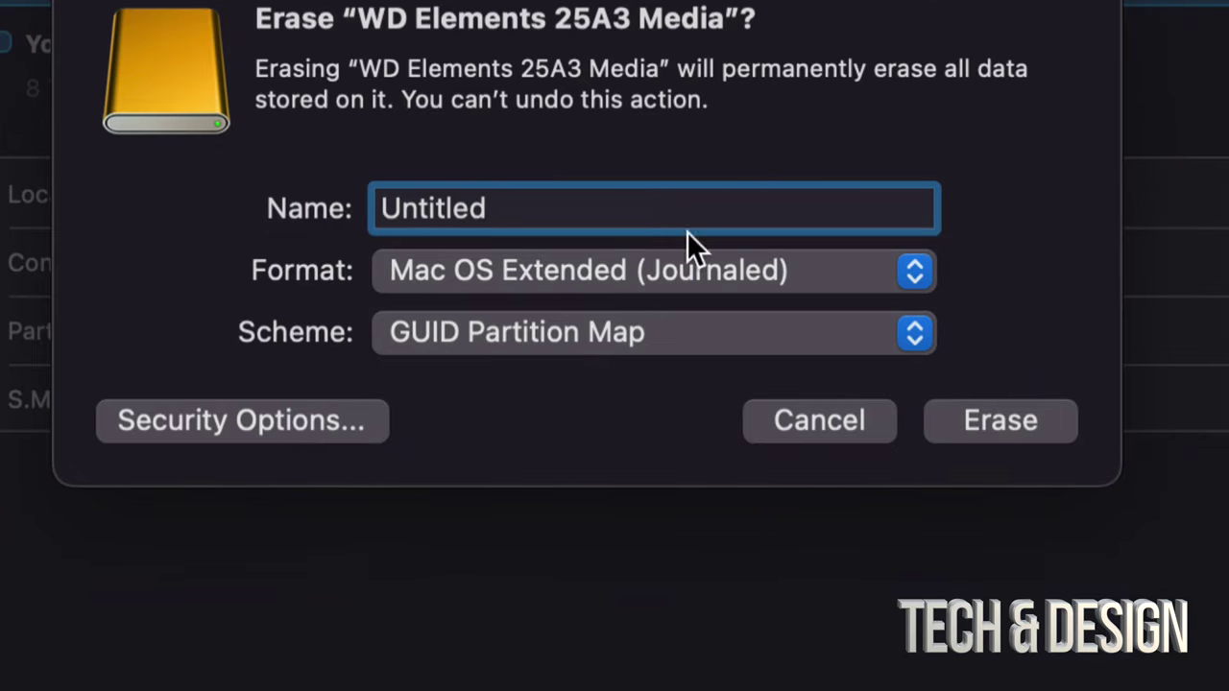
pyautogui.click(999, 421)
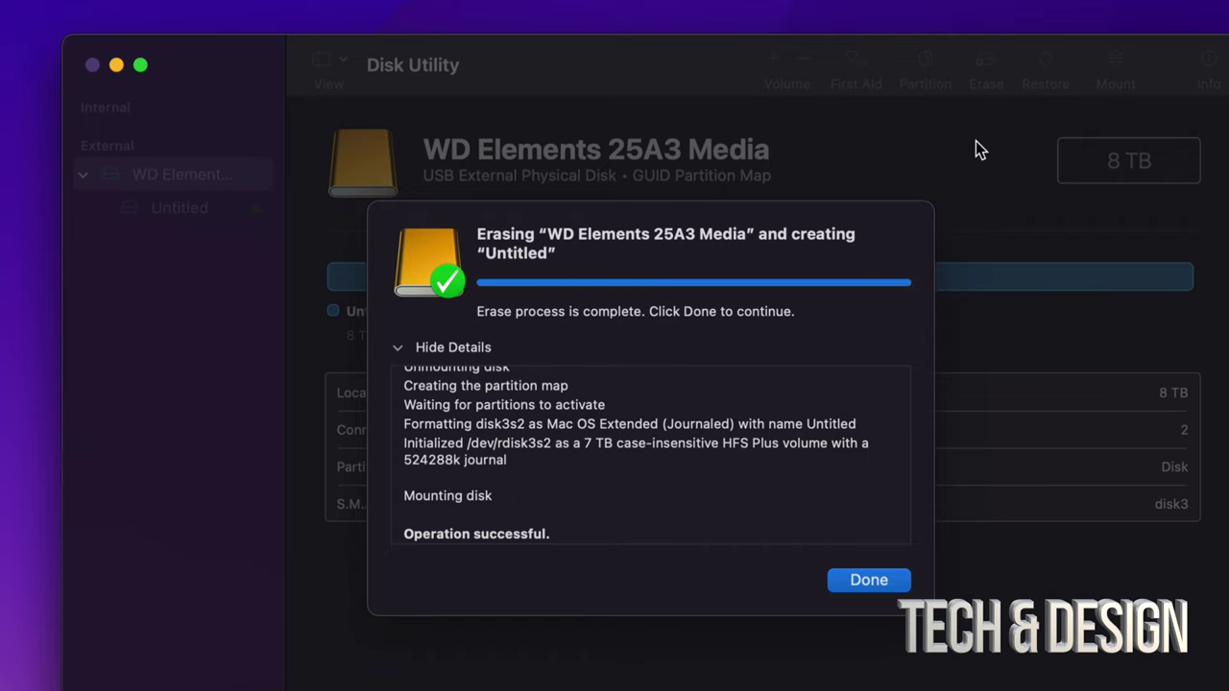
pyautogui.click(864, 580)
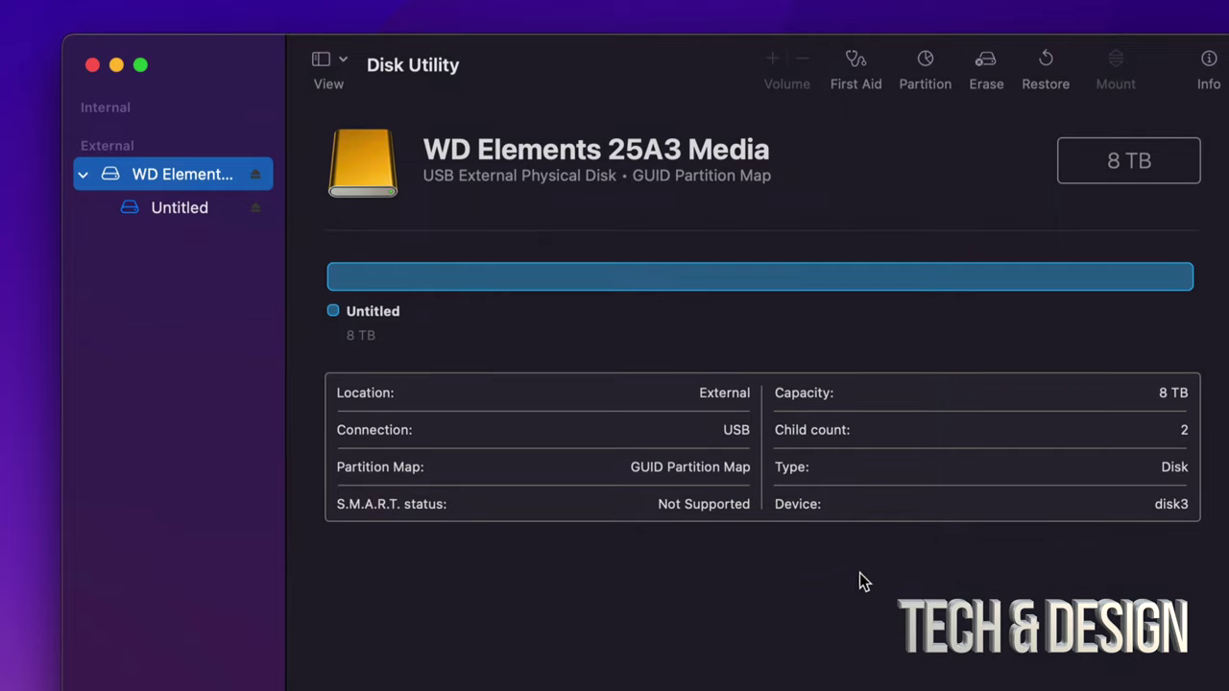
# View the details of the external disk's Untitled volume and close Disk Utility
pyautogui.click(175, 209)
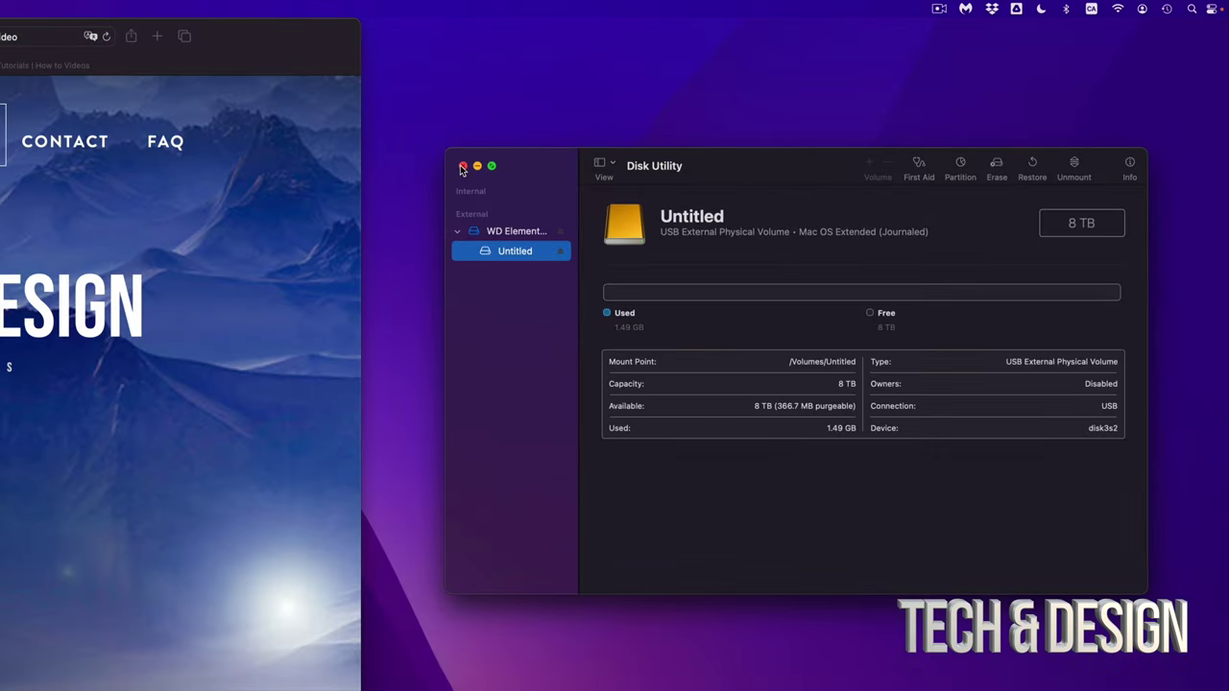
pyautogui.click(92, 64)
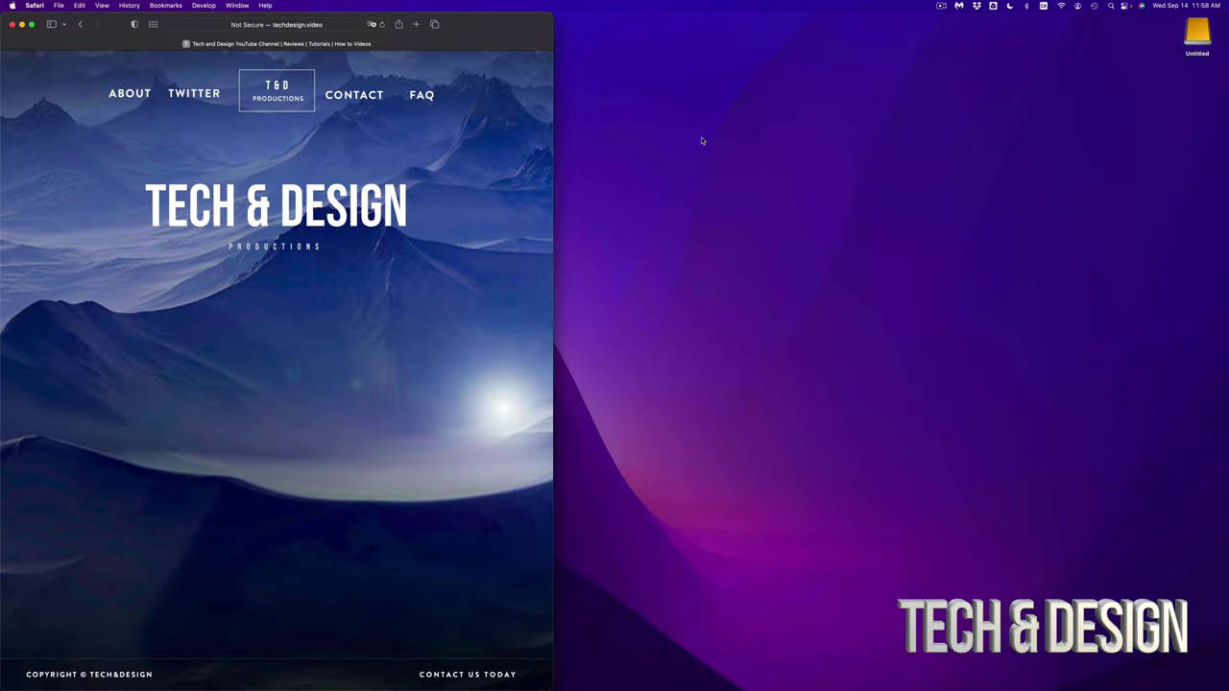
# Move the Untitled drive icon away from the desktop's corner, and open the drive to check its contents before closing its window
pyautogui.moveTo(1221, 52); pyautogui.dragTo(916, 287)
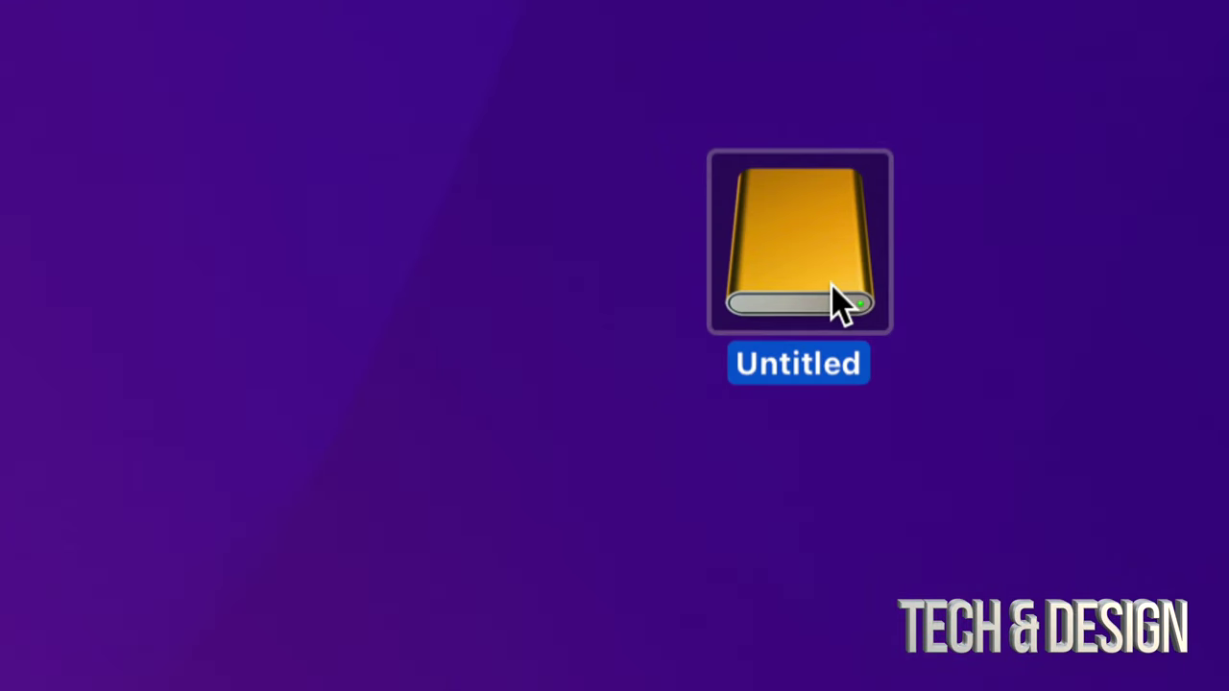
pyautogui.doubleClick(840, 305)
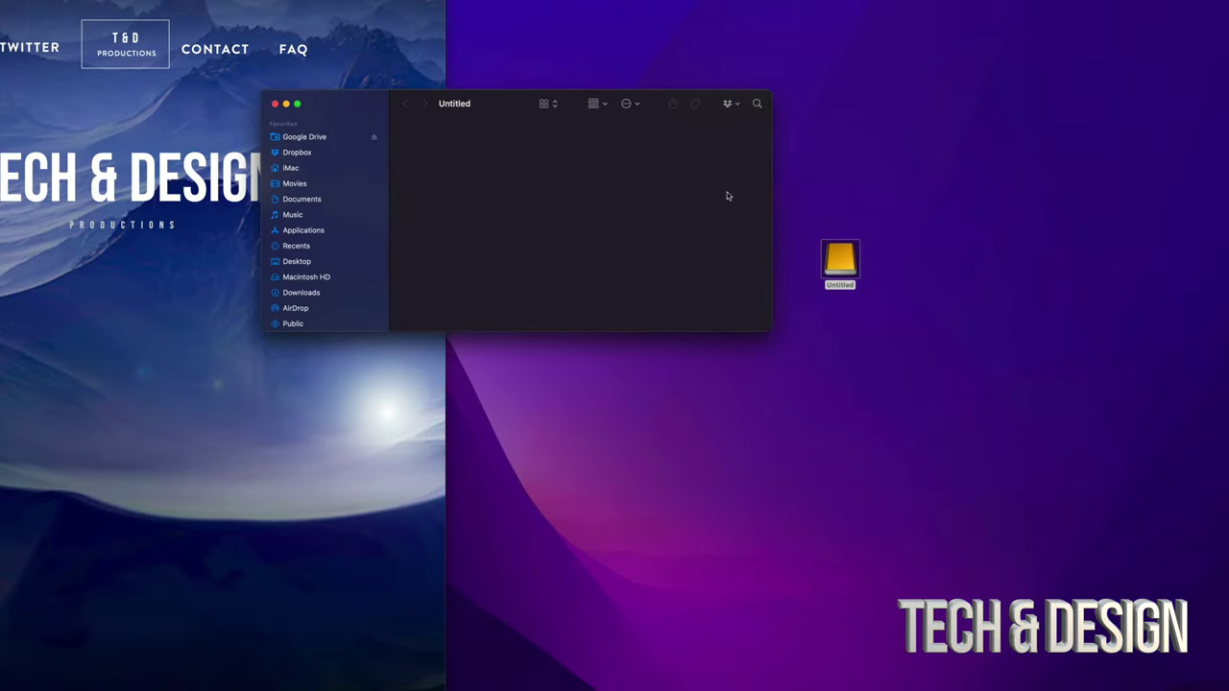
pyautogui.moveTo(501, 102); pyautogui.dragTo(762, 271)
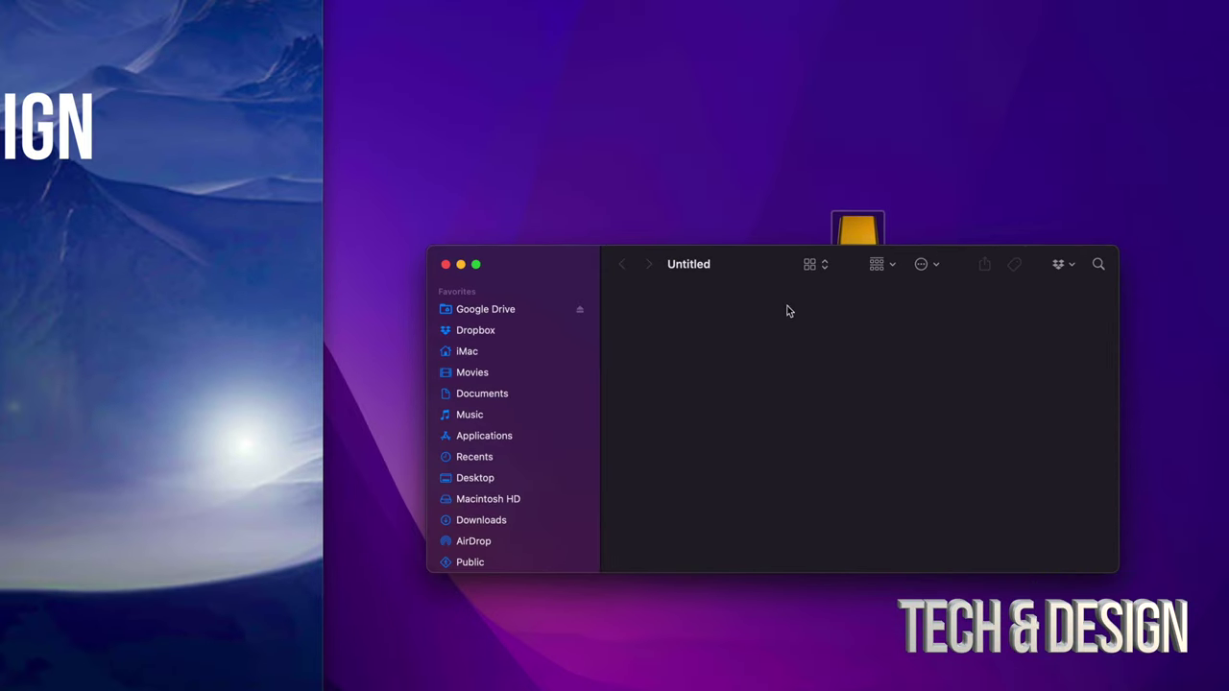
pyautogui.moveTo(762, 261); pyautogui.dragTo(727, 249)
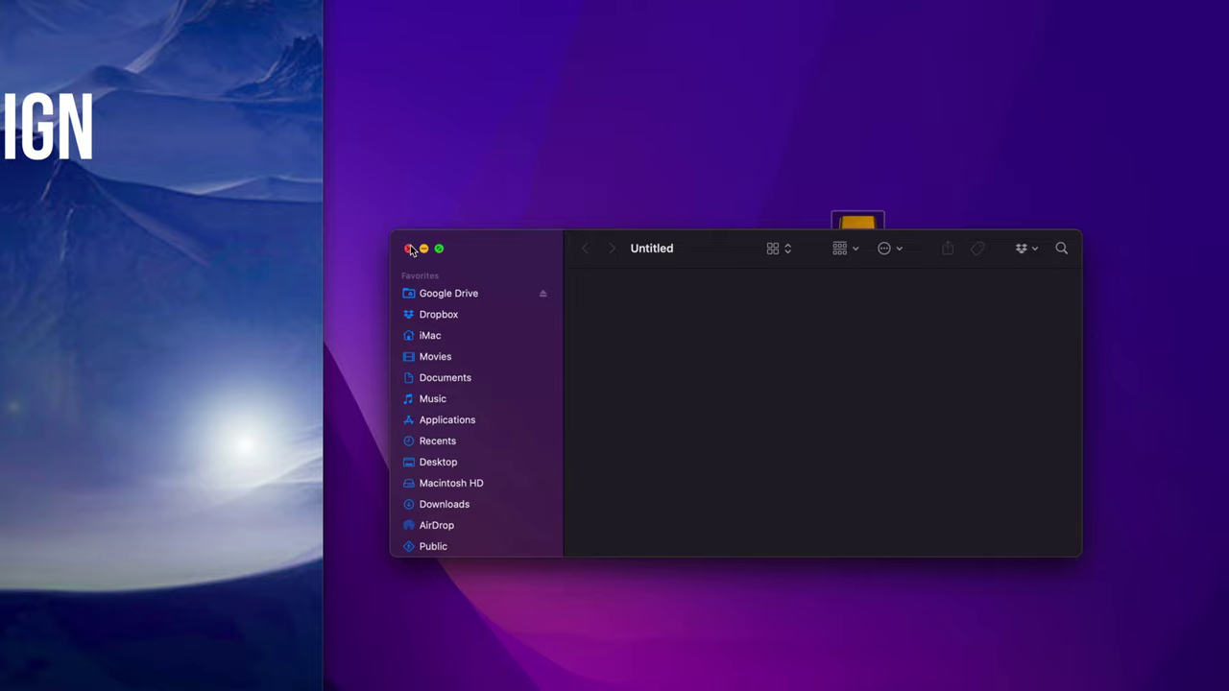
pyautogui.click(410, 248)
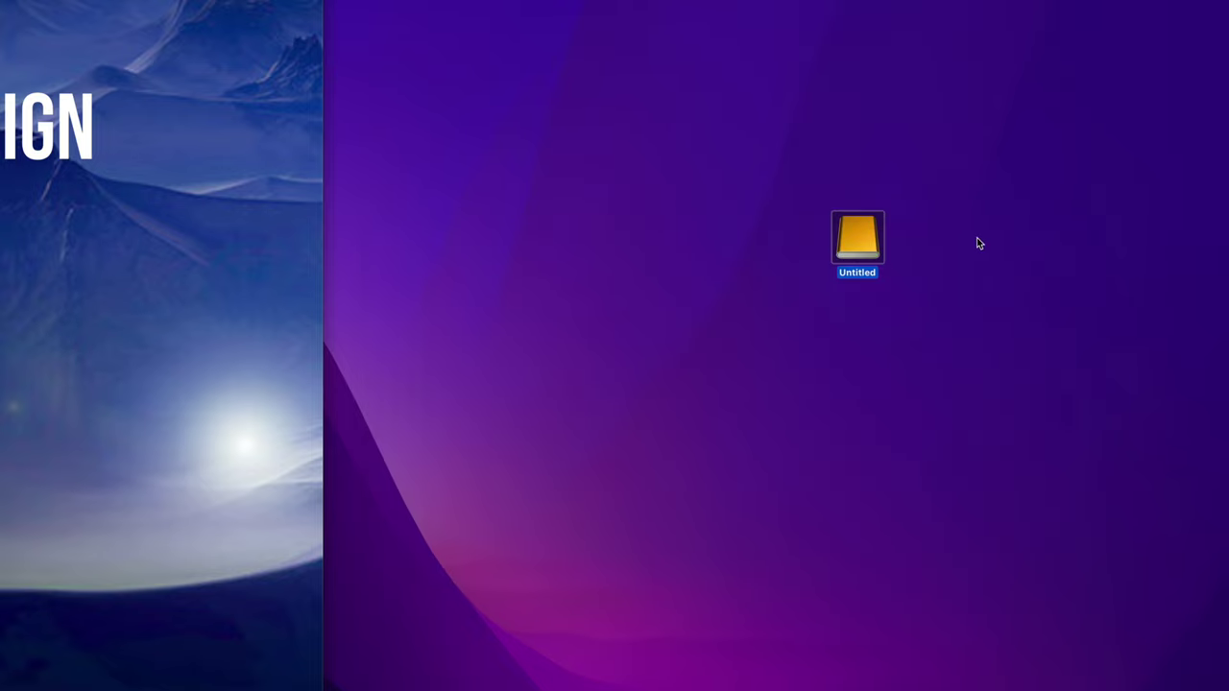
pyautogui.click(1002, 187)
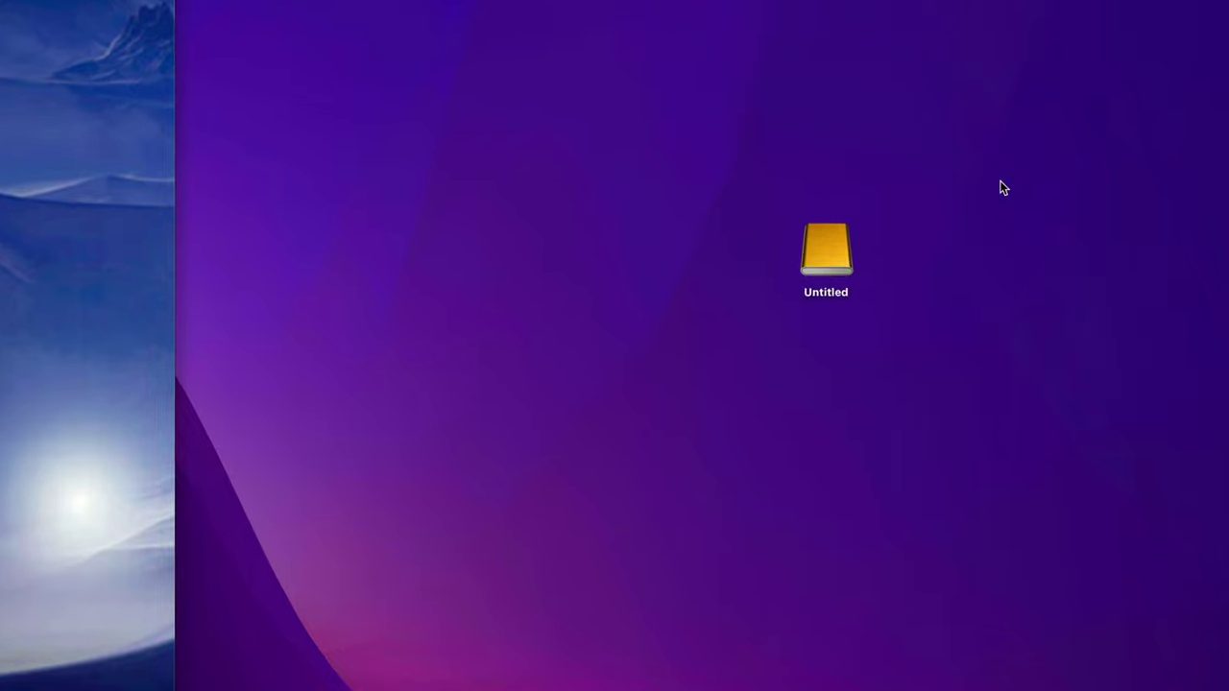